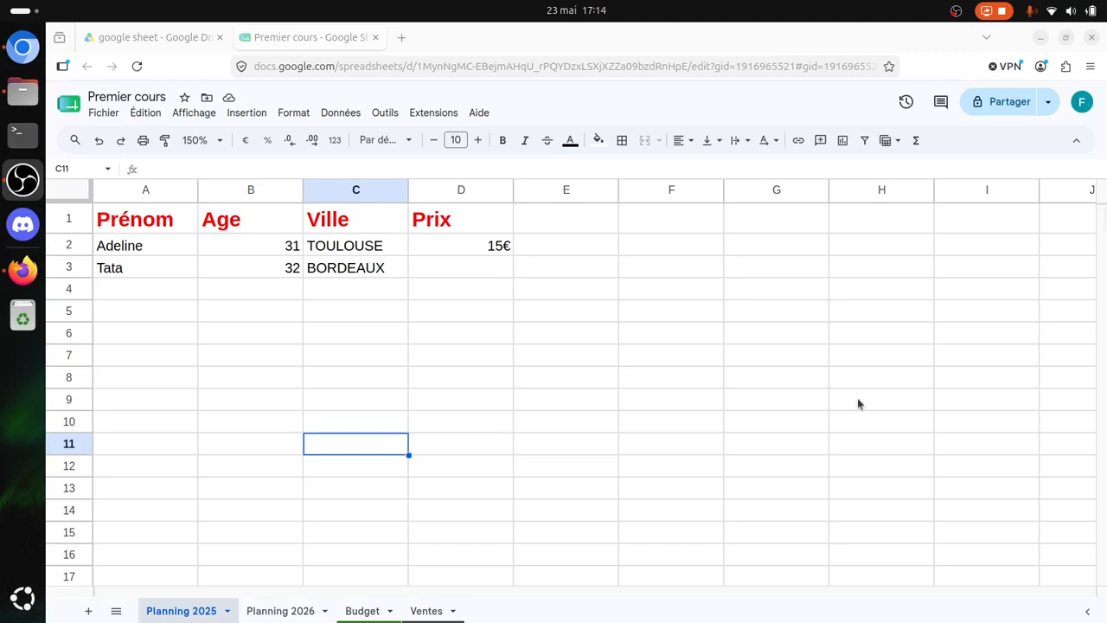
Examine cell A1 and columns A, B, C and D one after another by selecting each in turn
left_click(145, 217)
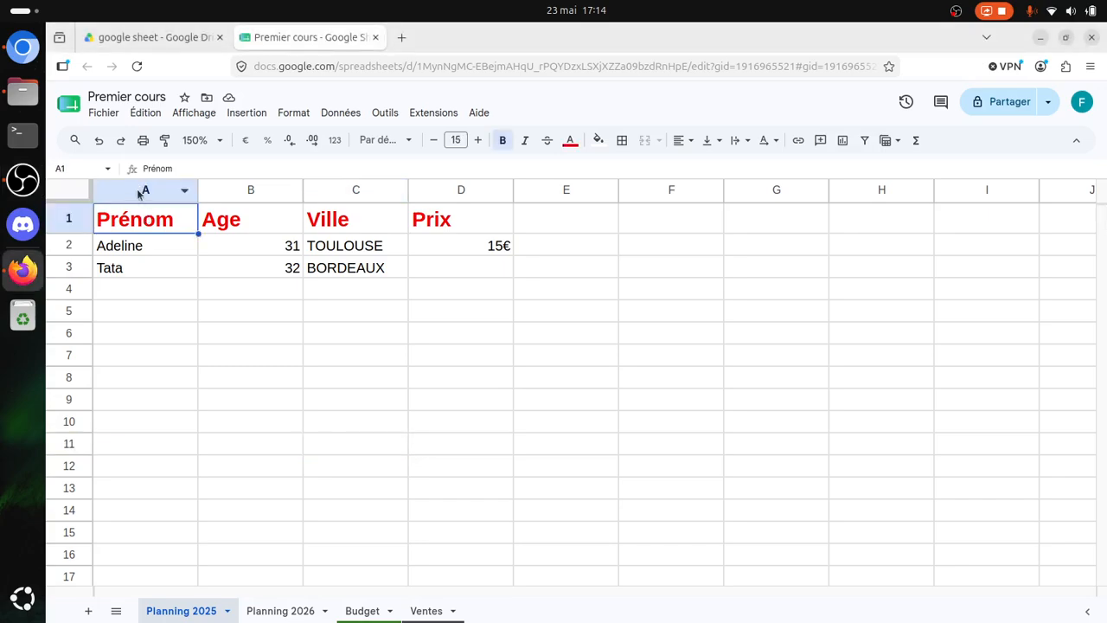
left_click(142, 190)
left_click(248, 191)
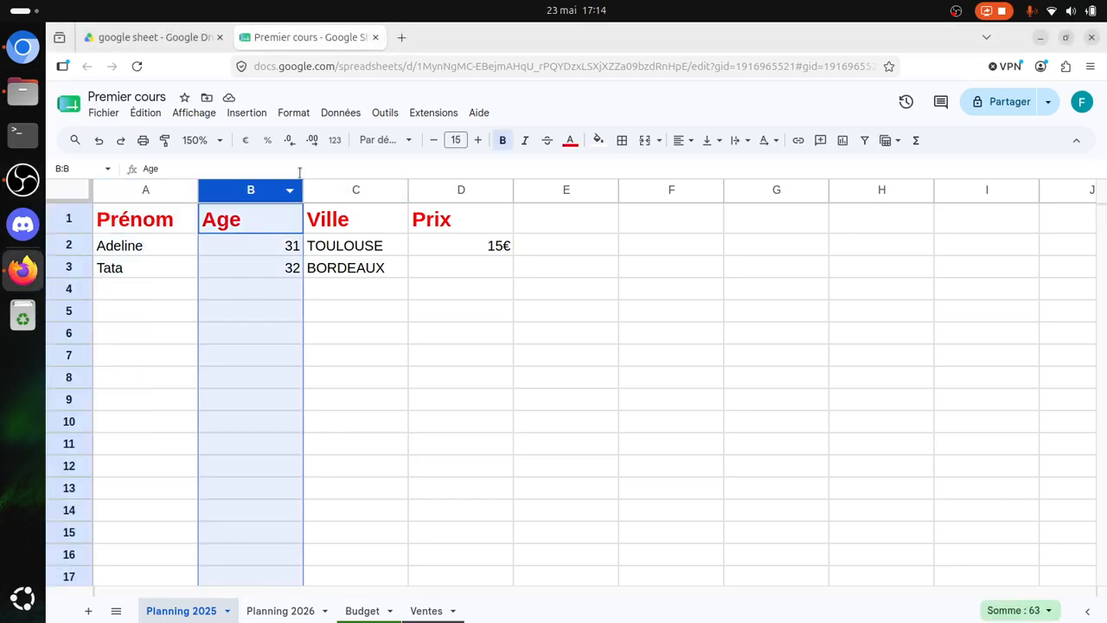
left_click(349, 191)
left_click(441, 192)
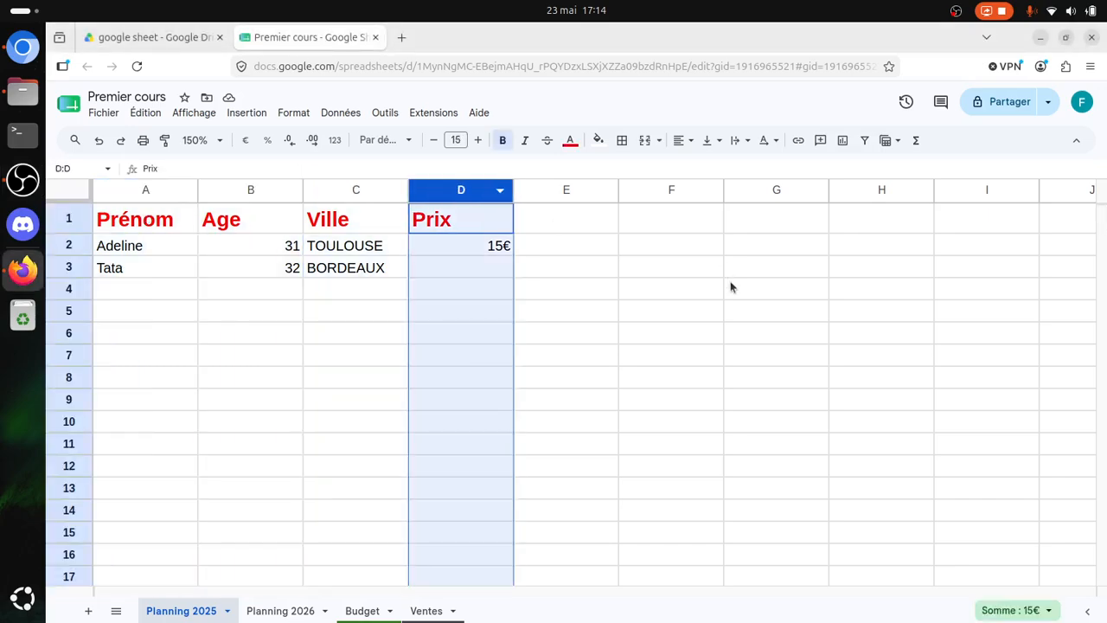
left_click(730, 285)
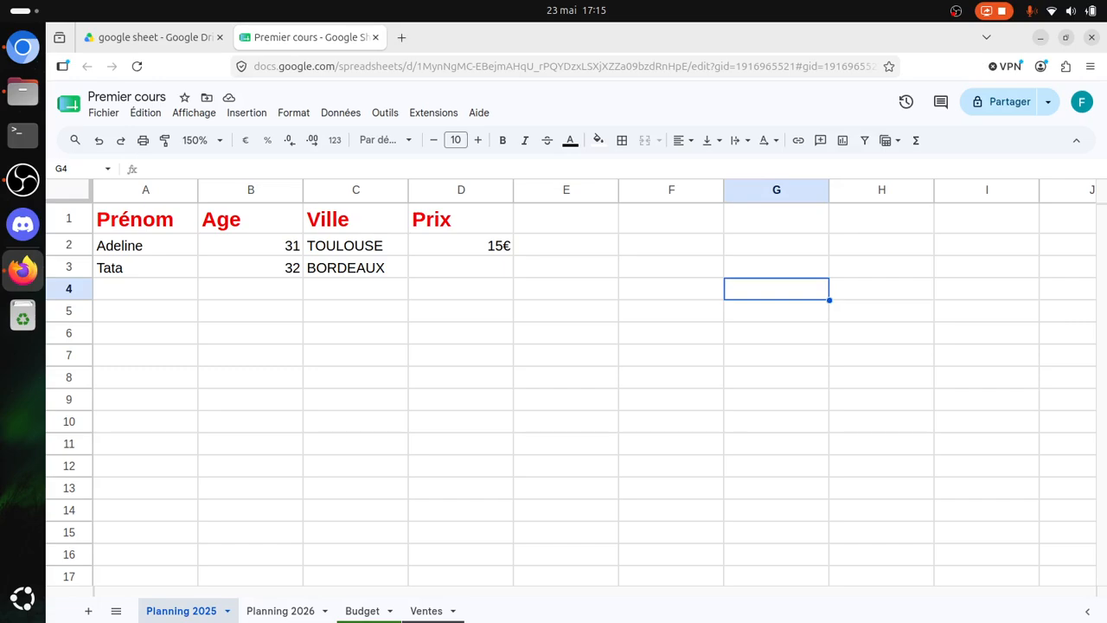
Examine rows 1, 2 and 3 by selecting each in turn, finishing on the empty Prix cell of row 3
left_click(78, 226)
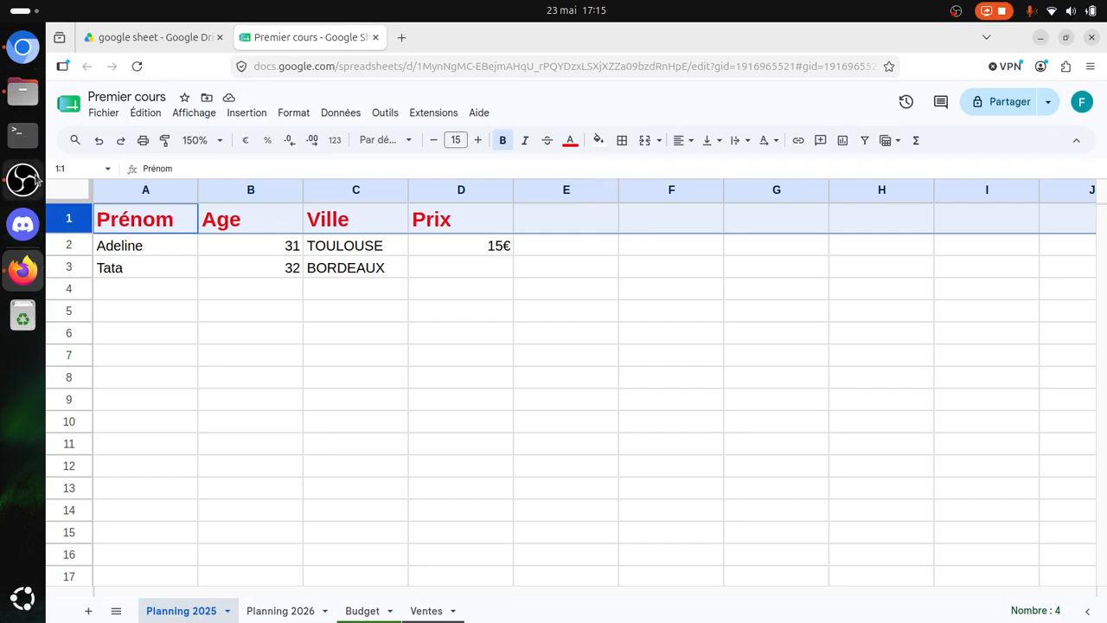
left_click(73, 248)
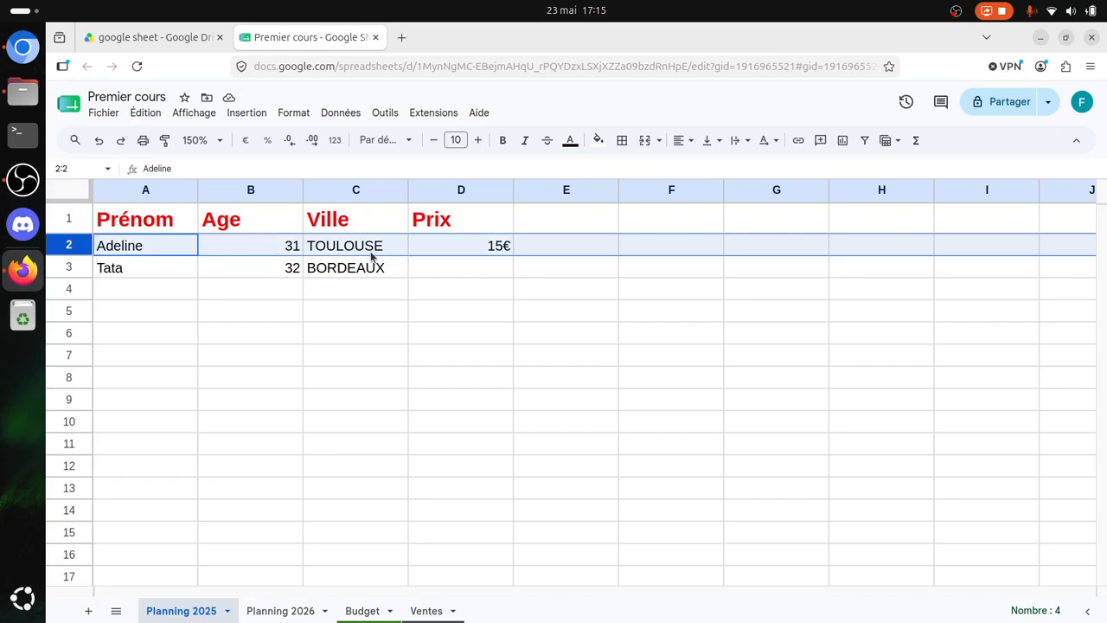
left_click(78, 273)
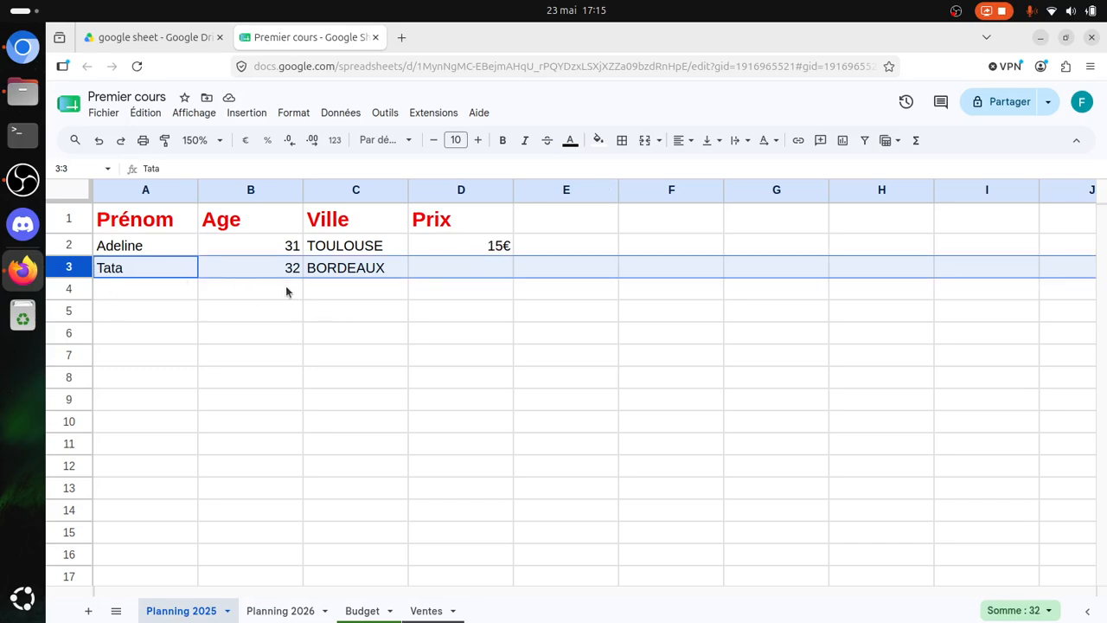
left_click(450, 278)
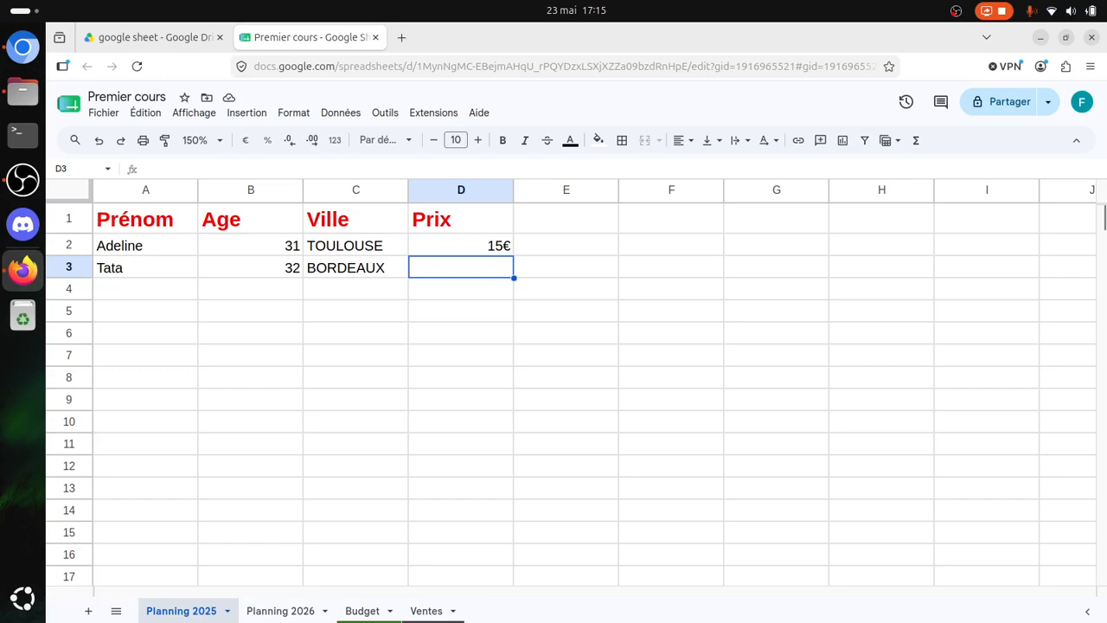
left_click(677, 268)
left_click(666, 310)
left_click(581, 405)
left_click(795, 400)
left_click(648, 315)
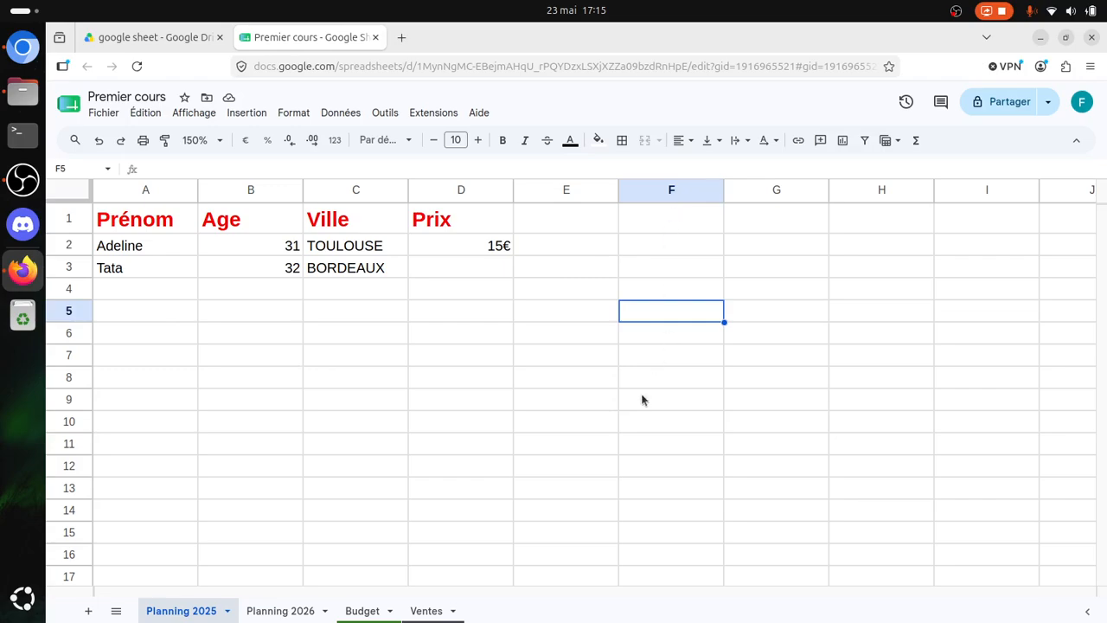
left_click(155, 230)
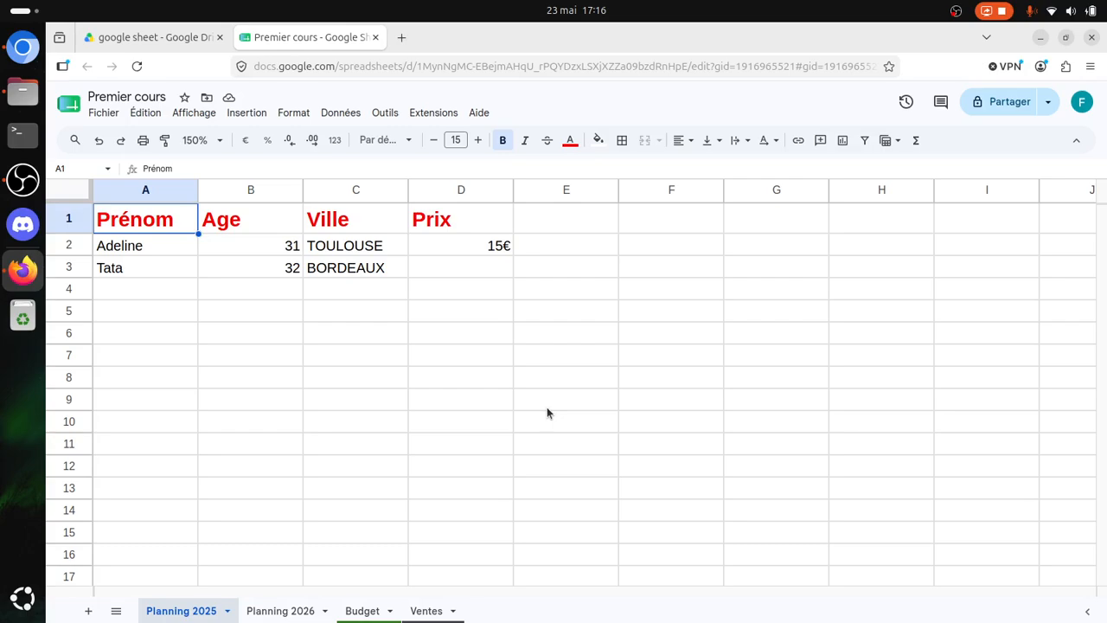
Clear the contents of the range A1:E9 in the Planning 2025 sheet
left_click_drag(547, 404, 136, 221)
key("Delete")
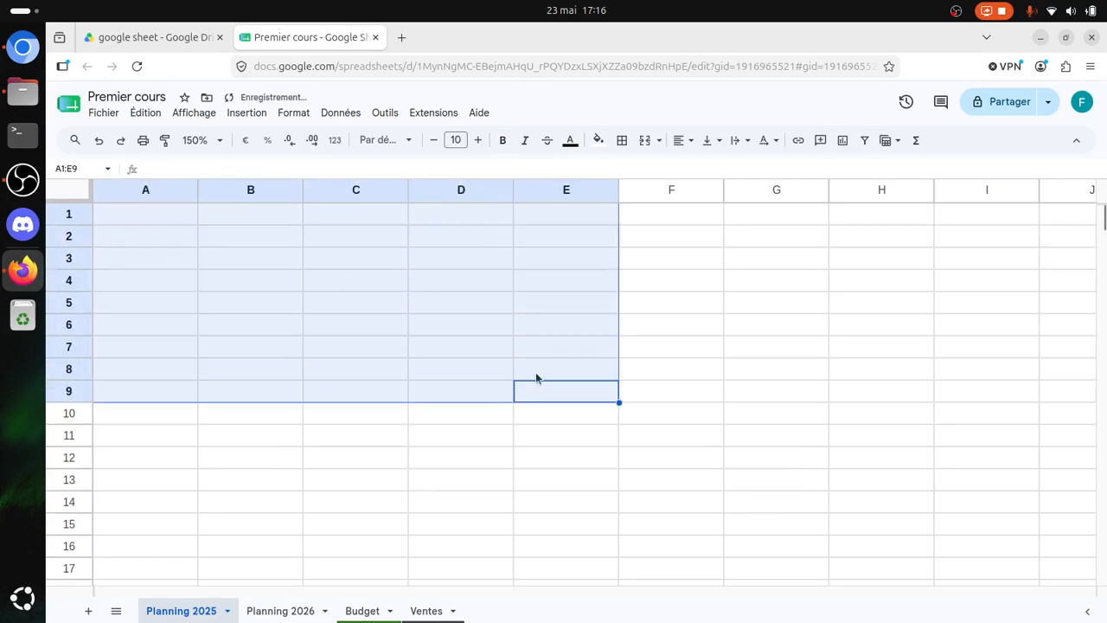
left_click(538, 376)
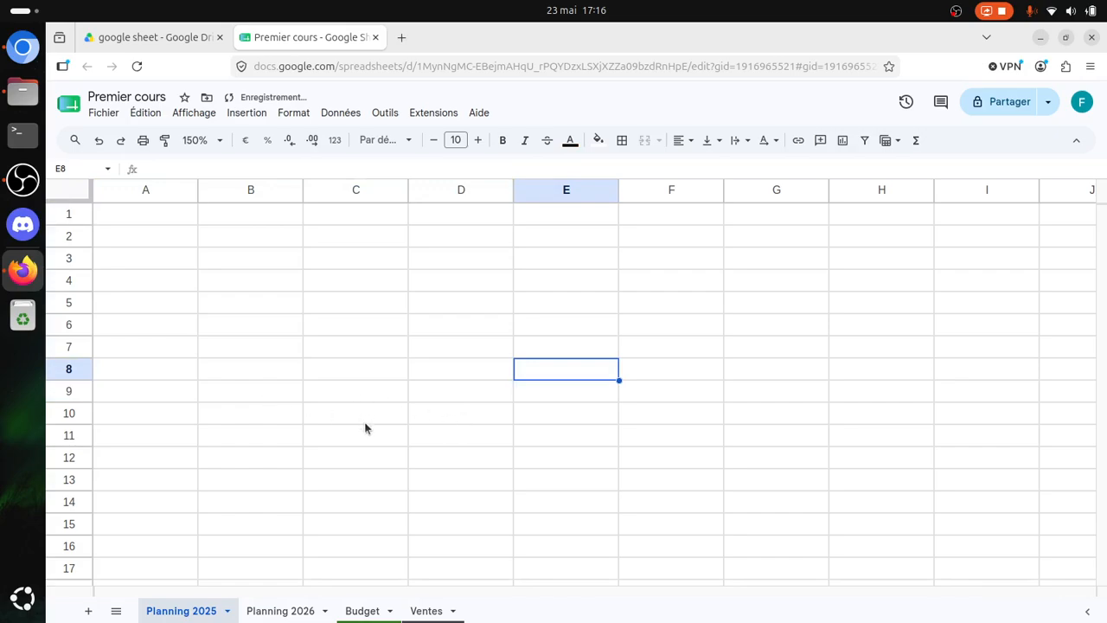
Enter the heading "Nom" in cell A1
left_click(144, 200)
left_click(144, 223)
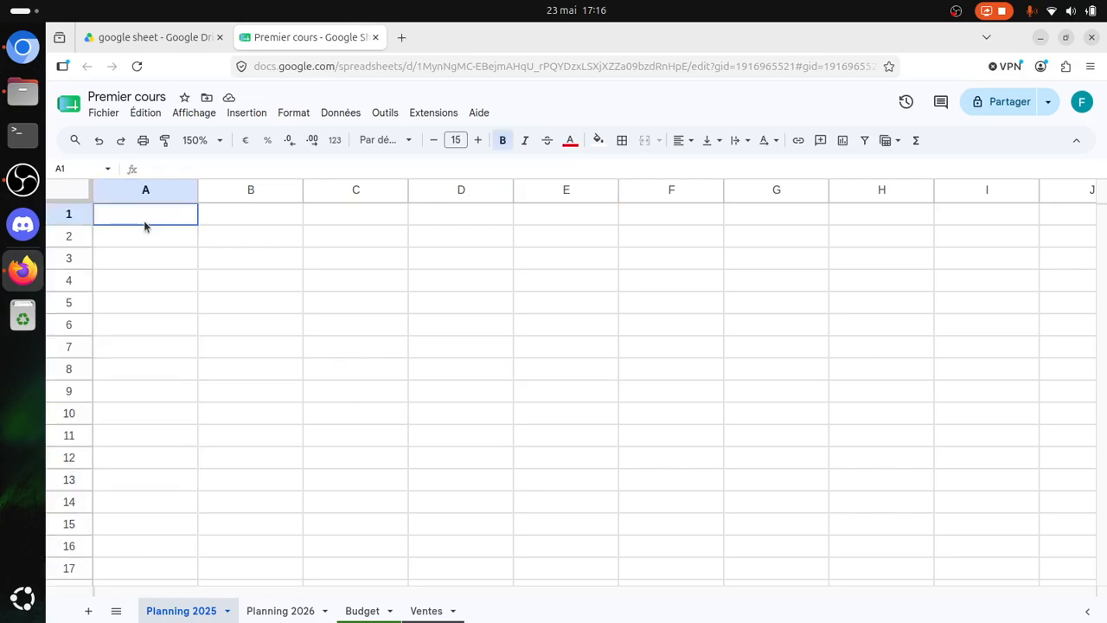
type("Nom")
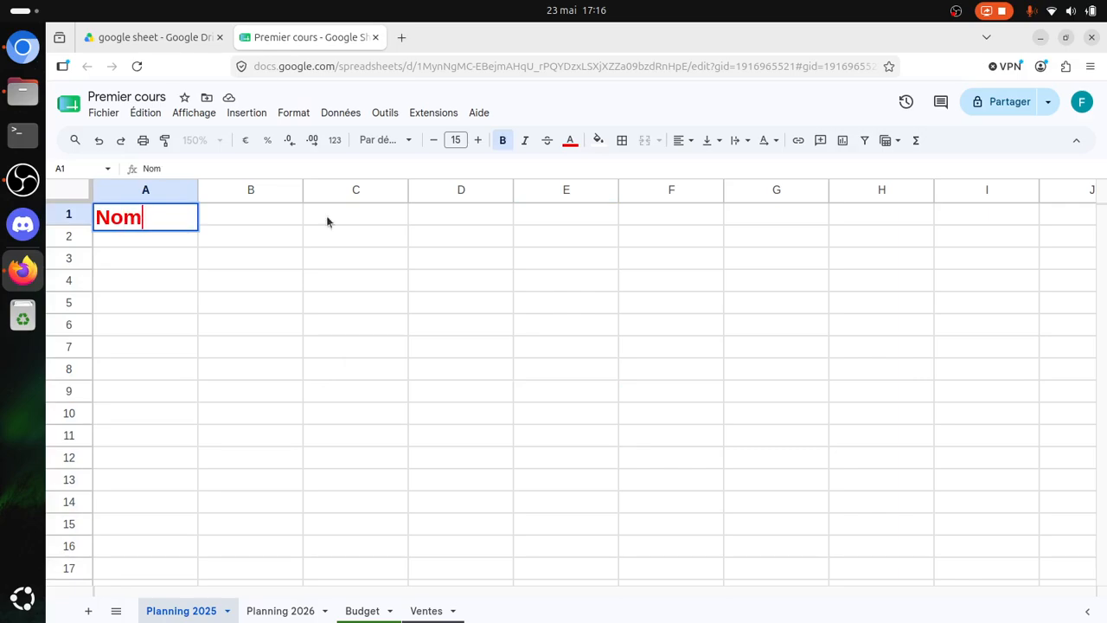
left_click(634, 283)
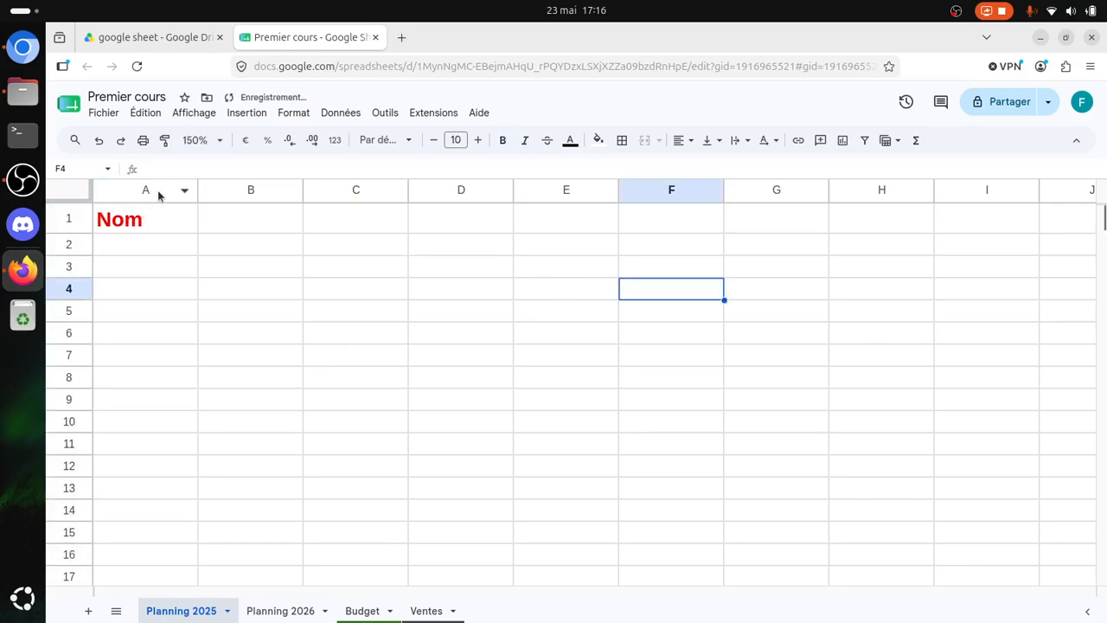
Delete rows 1 to 5 to remove the leftover heading and its formatting
left_click(126, 227)
left_click_drag(79, 219, 415, 308)
right_click(363, 282)
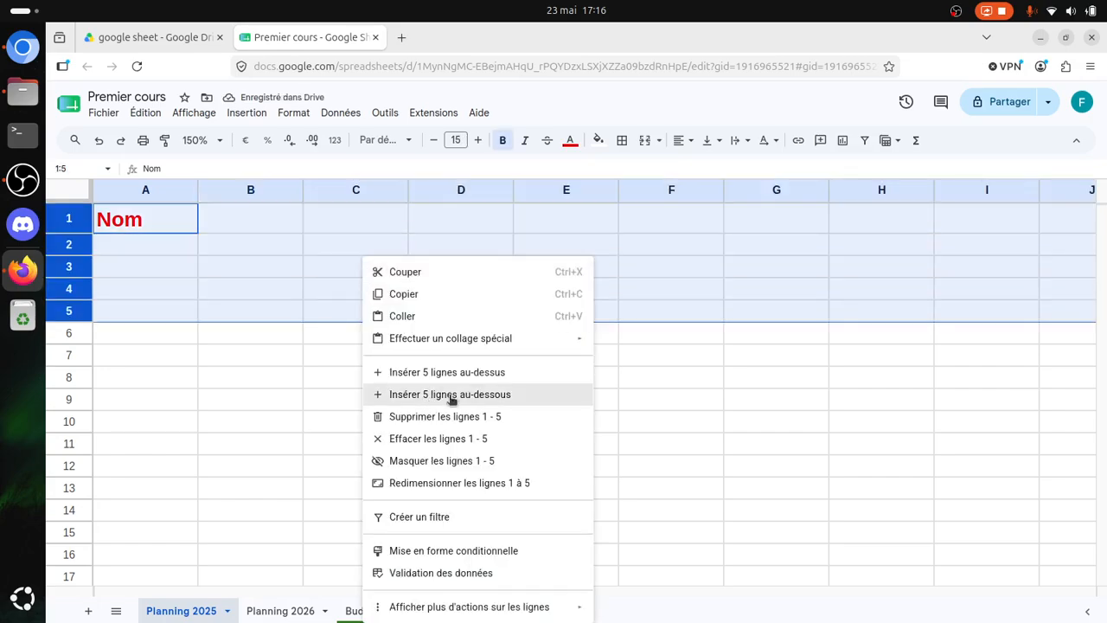
left_click(546, 426)
left_click(356, 368)
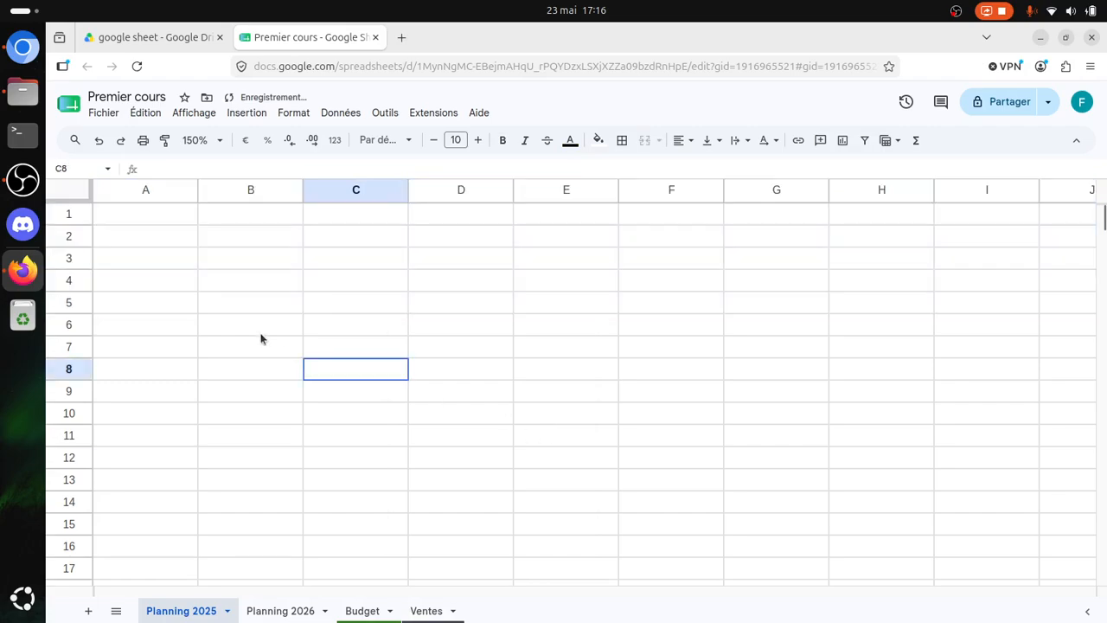
Enter the column headings "Nom", "Âge" and "Ville" in cells A1, B1 and C1
left_click(156, 223)
type("Nom")
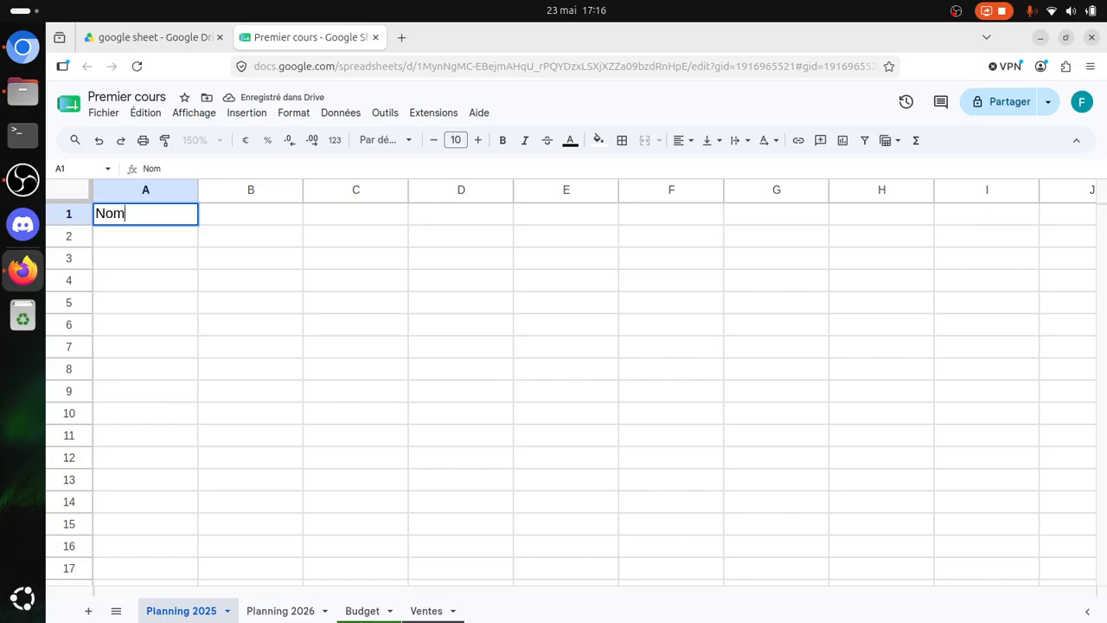
key("Tab")
type("^Age")
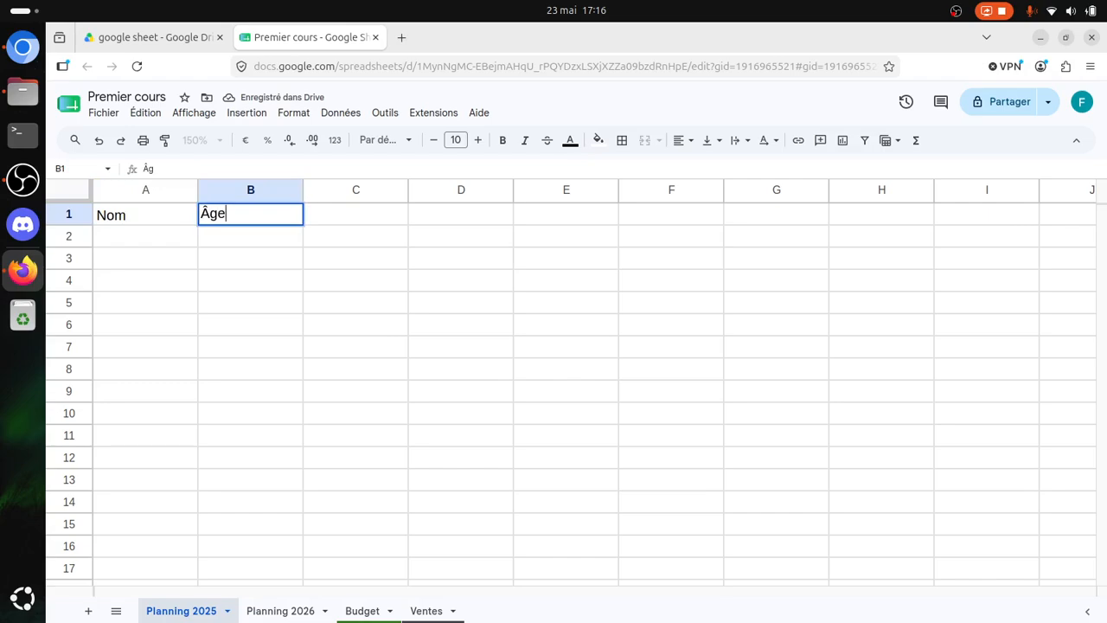
key("Tab")
type("Ville")
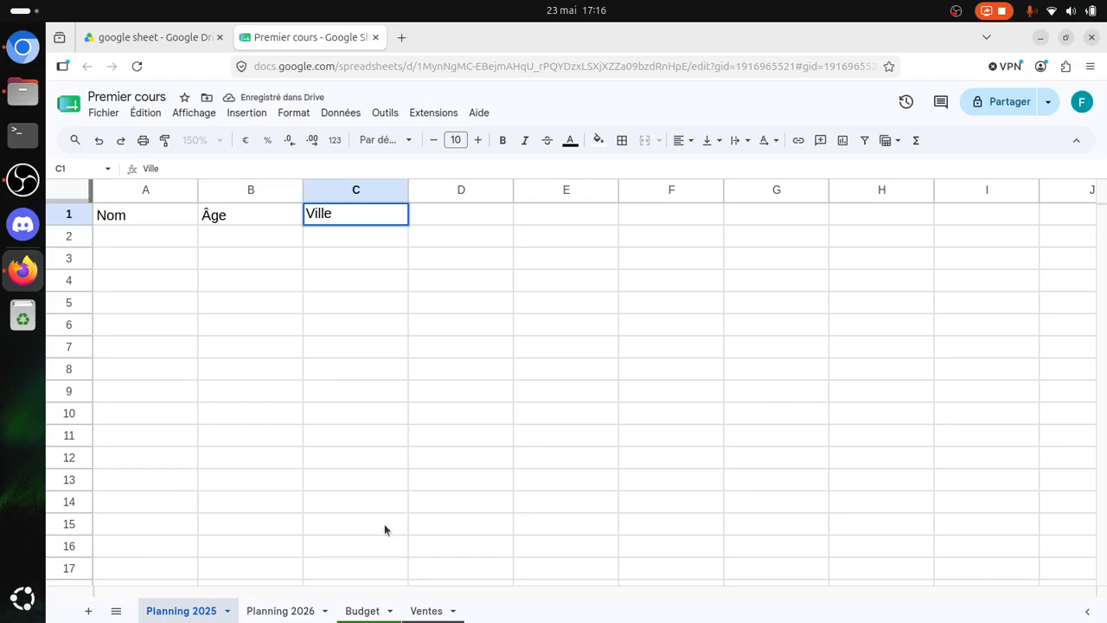
left_click(565, 346)
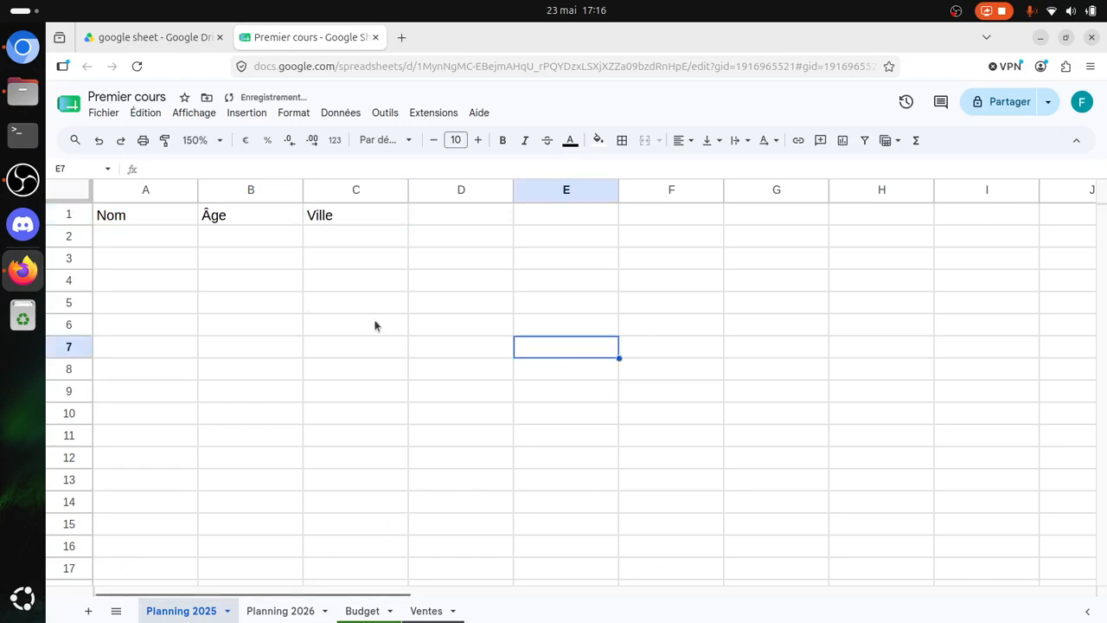
Fill cells A2 to A4 under Nom with three people's first names
left_click(124, 236)
type("Paul")
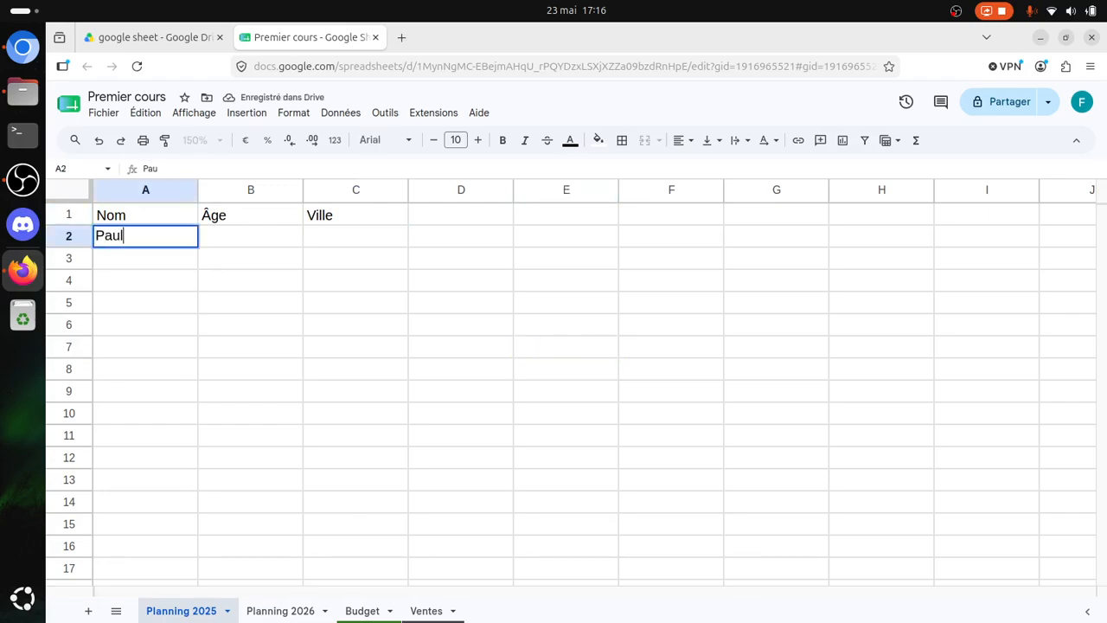
key("Return")
type("Mari")
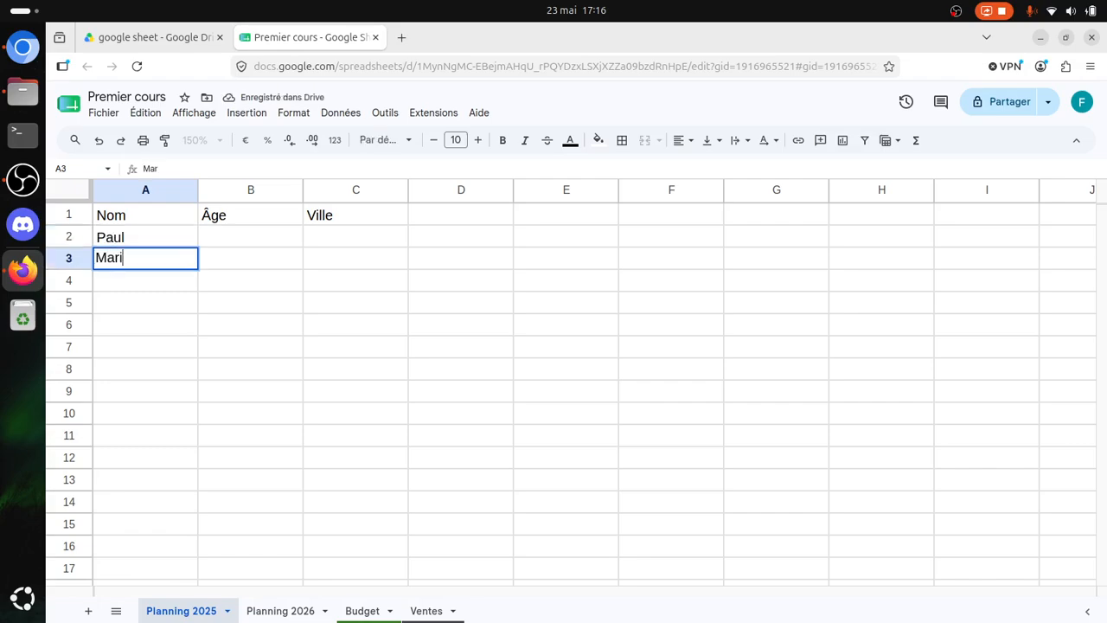
type("e")
key("Return")
type("Luca")
Enter the ages 12, 32 and 14 in cells B2 to B4 under Âge
left_click(250, 245)
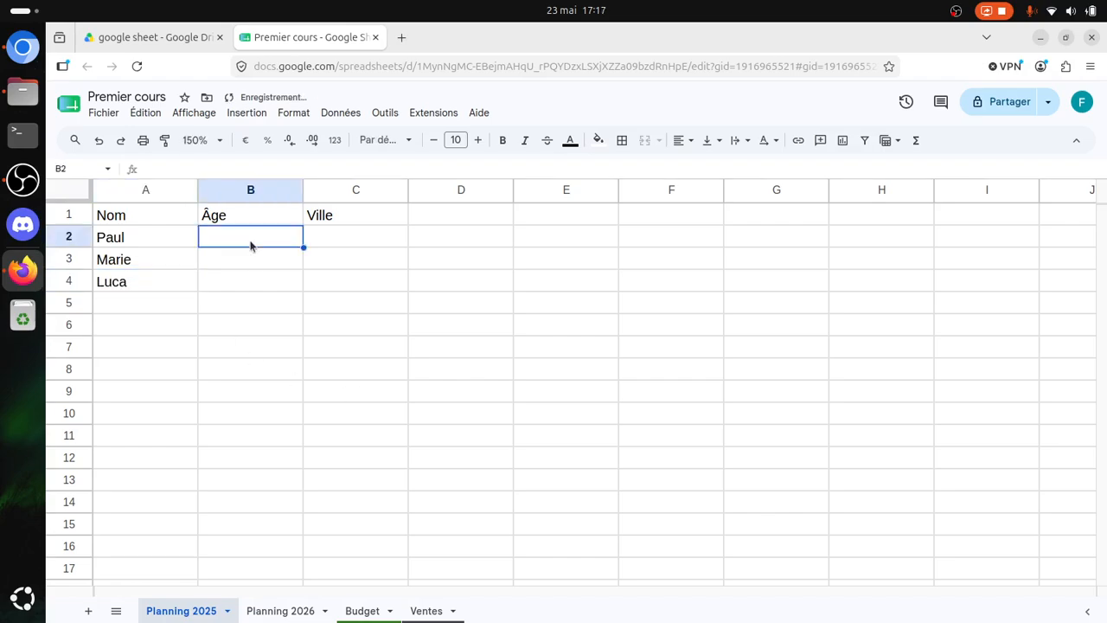
type("12")
left_click(220, 259)
type("32")
left_click(292, 287)
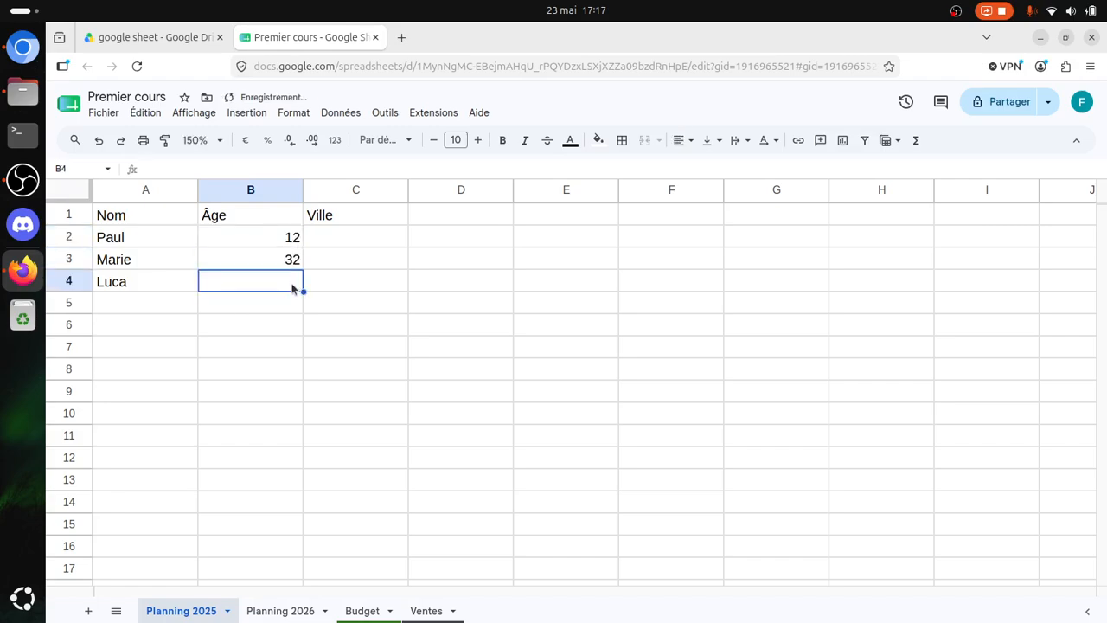
type("1")
type("4")
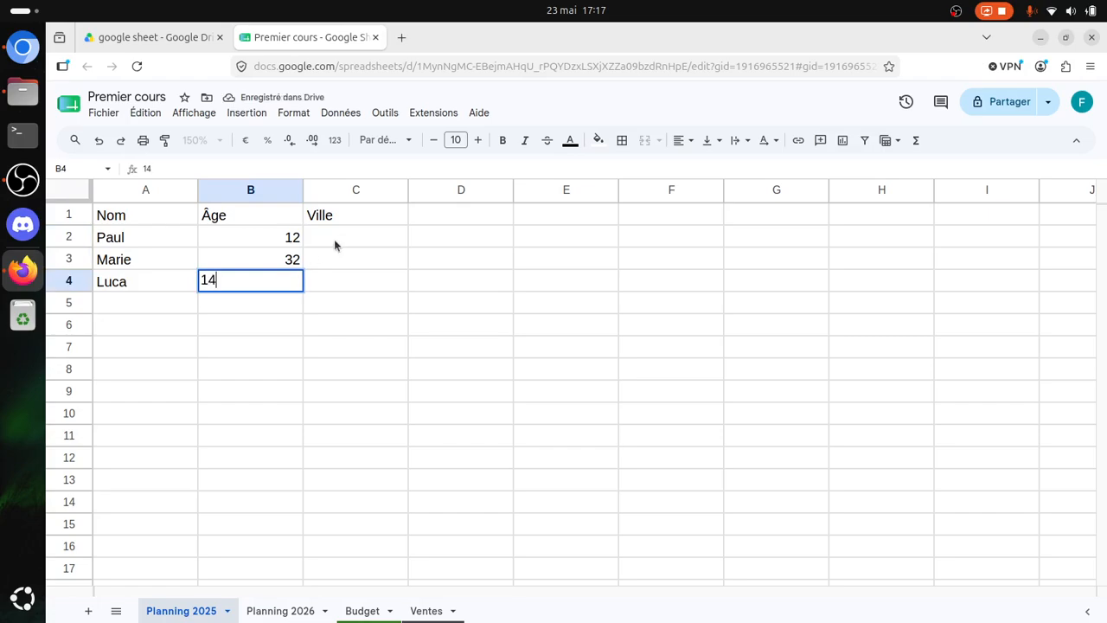
Enter the cities TOULOUSE, BORDEAUX and PARIS in cells C2 to C4 under Ville
left_click(334, 243)
type("TOULOUSE")
key("Return")
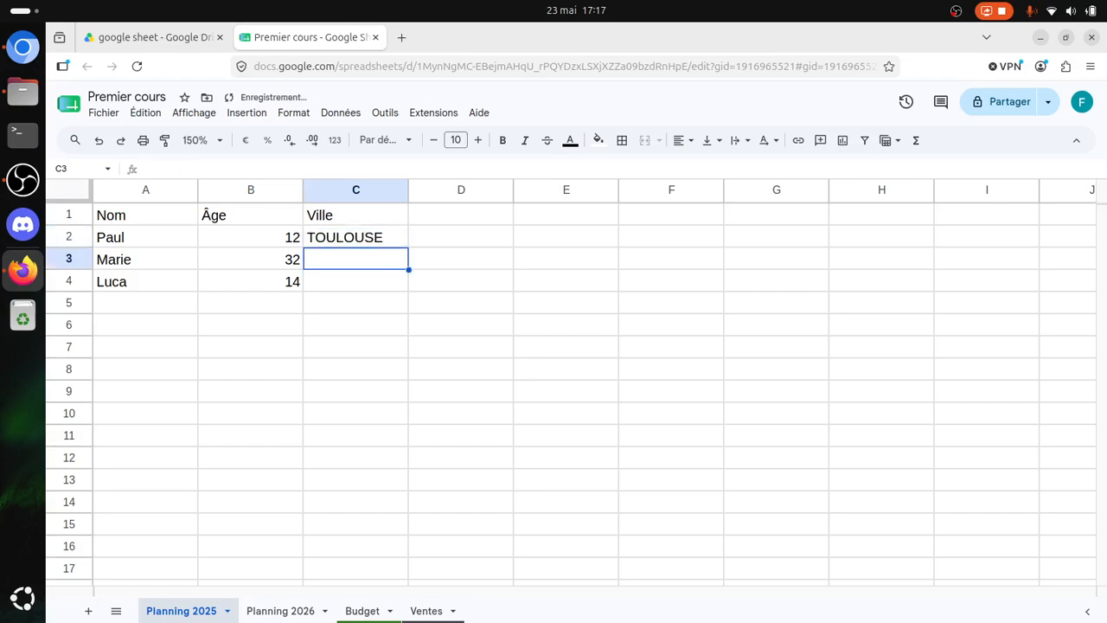
type("BORDEAUX")
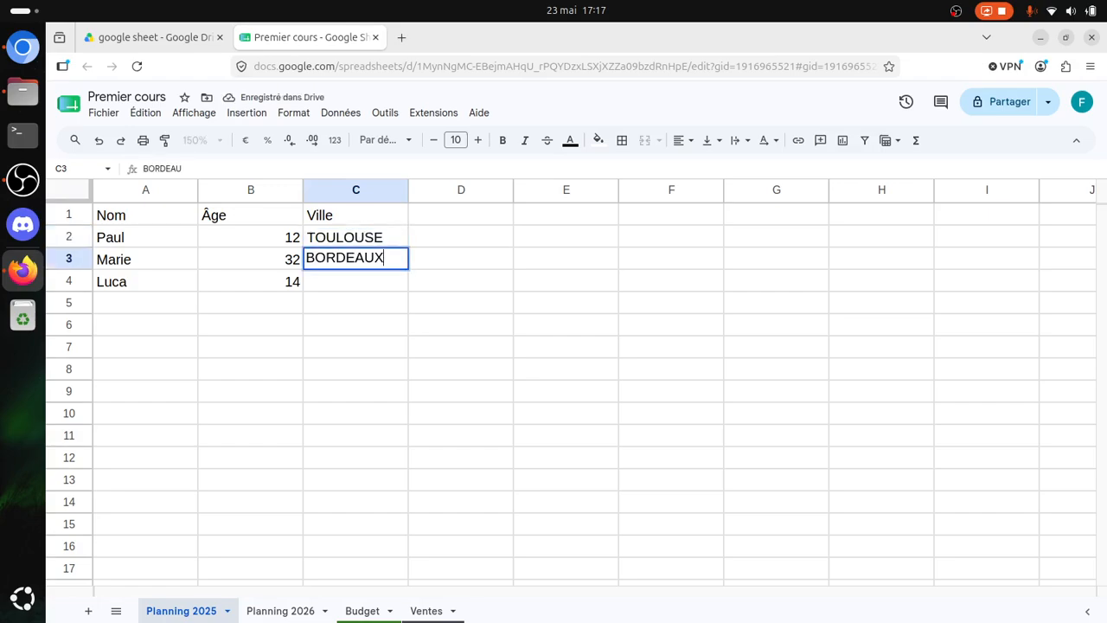
key("Return")
type("PARI")
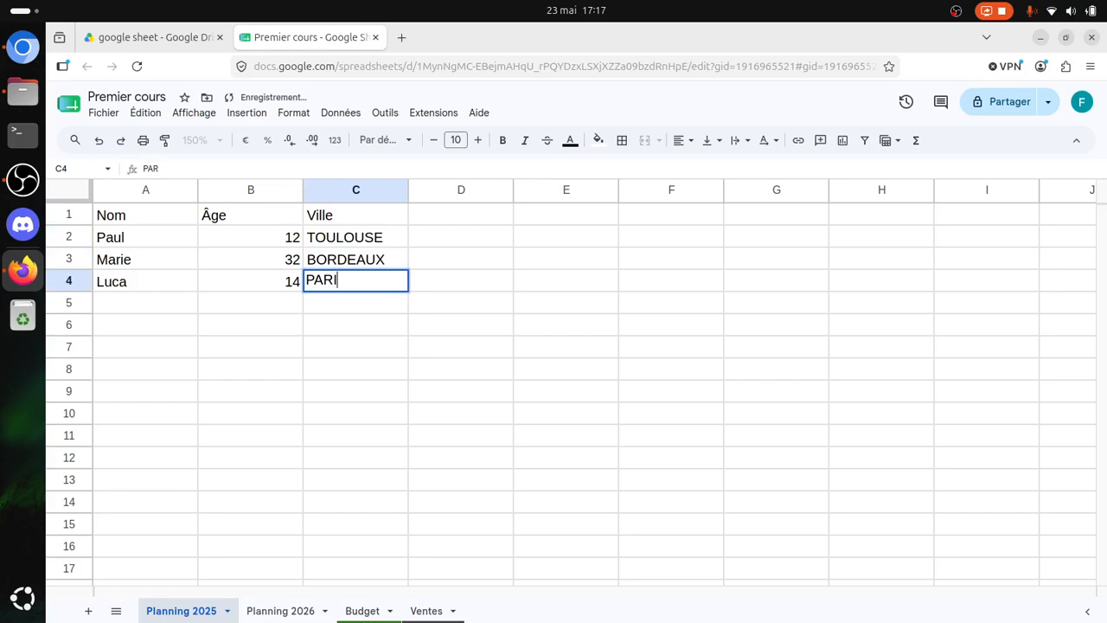
type("S")
left_click(487, 300)
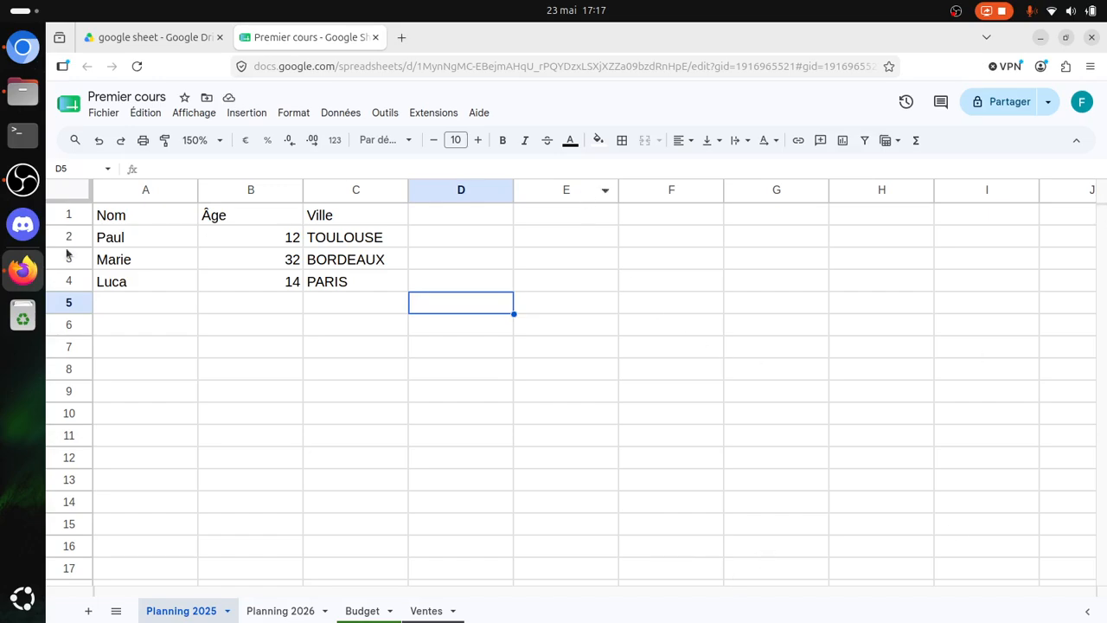
Make the whole header row 1 bold
left_click(82, 217)
left_click(641, 371)
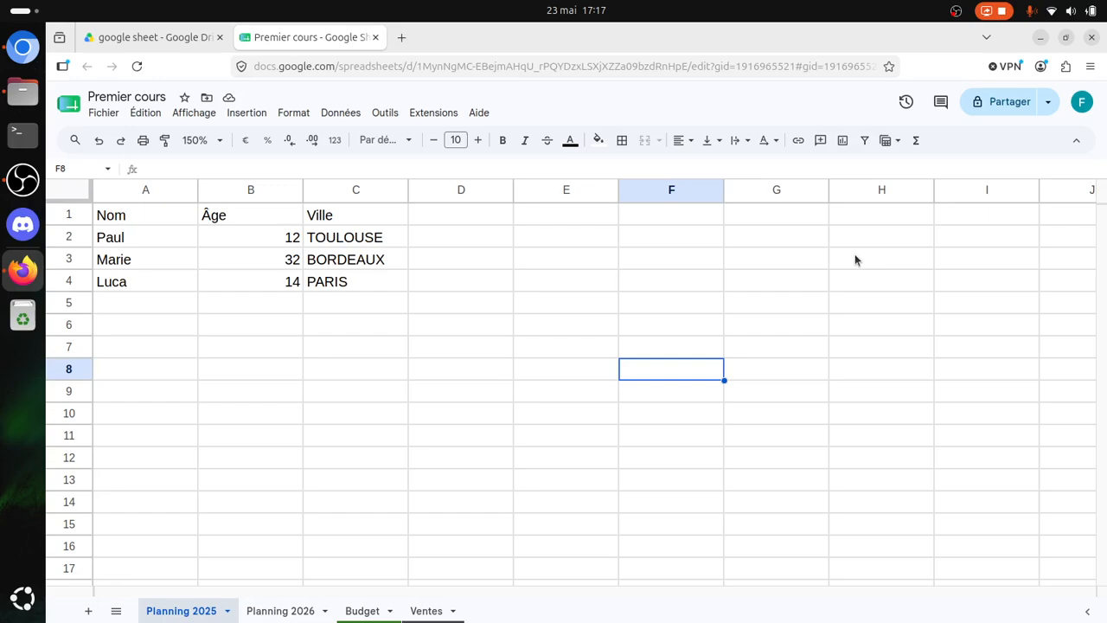
left_click(82, 214)
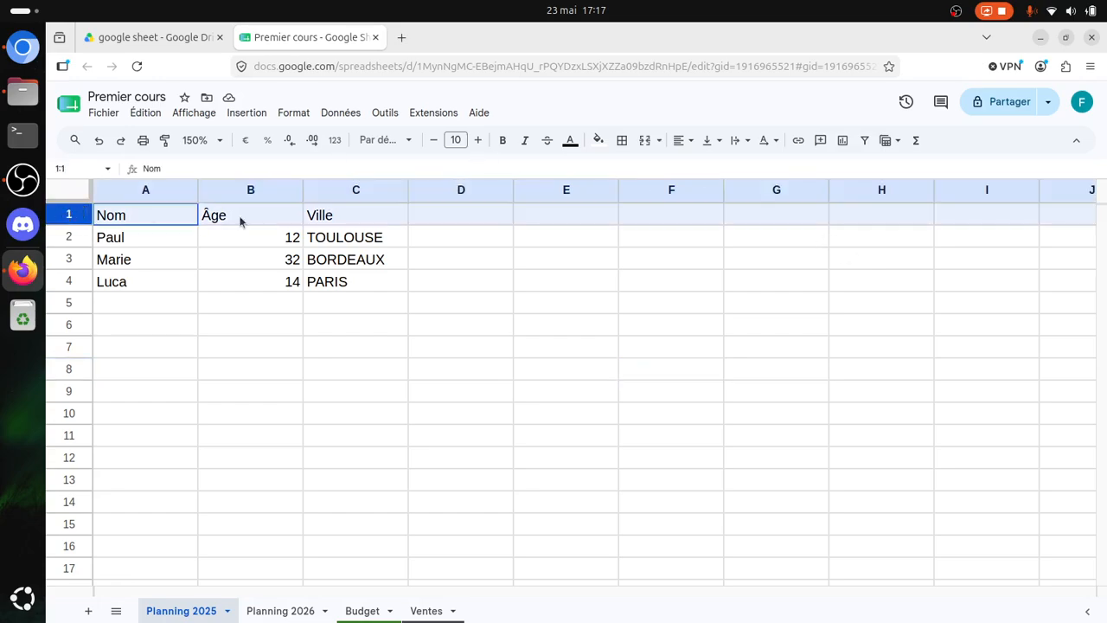
left_click(502, 140)
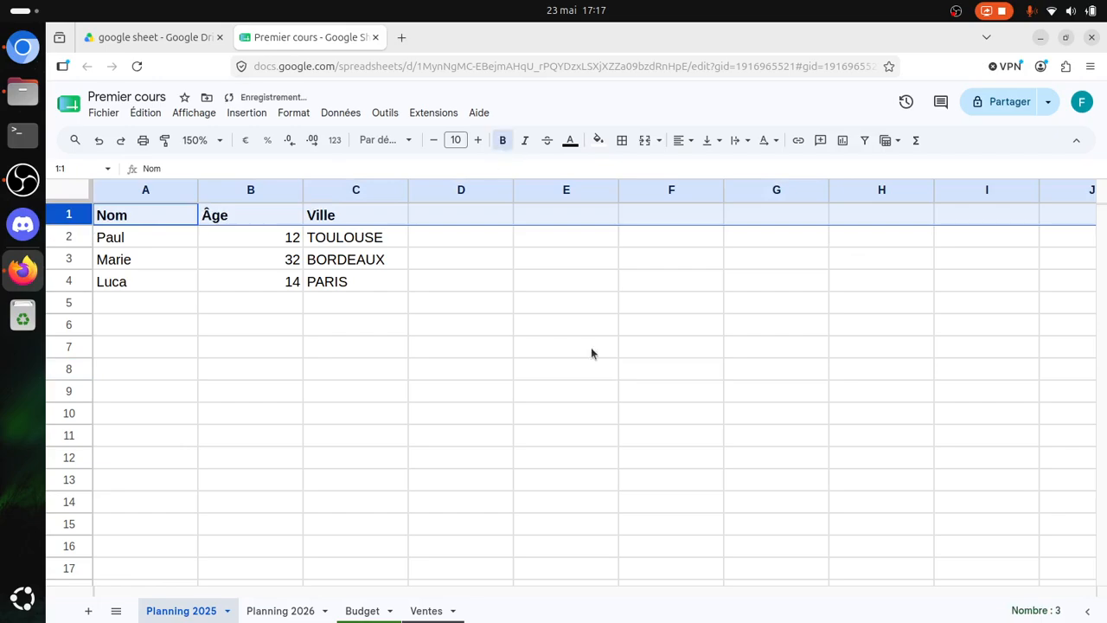
left_click(591, 348)
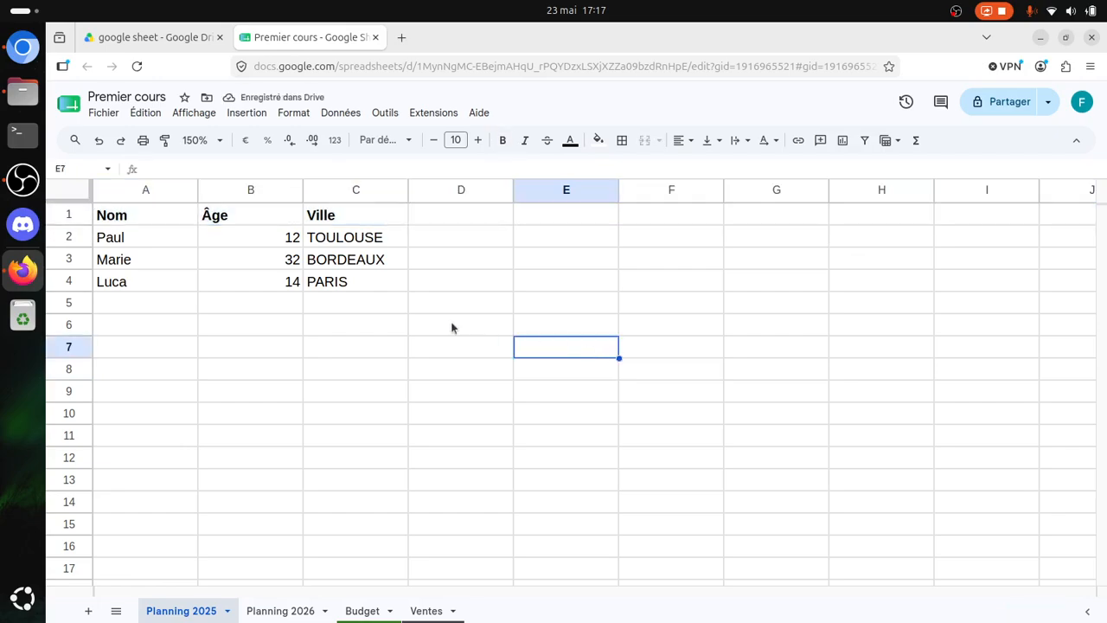
Set the text colour of the whole header row 1 to red
left_click(71, 215)
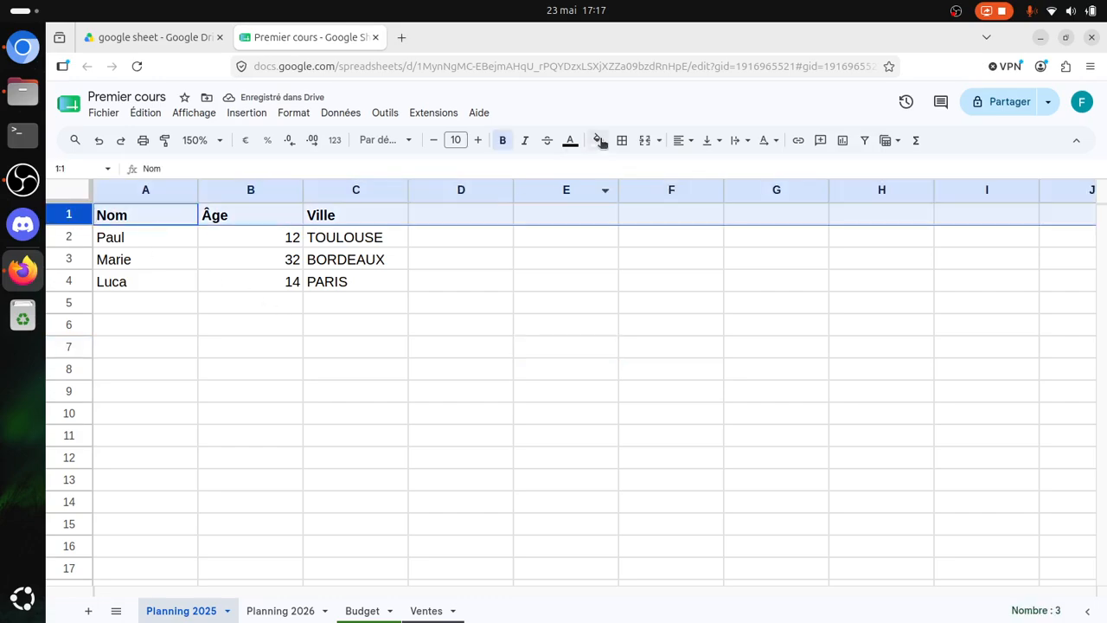
left_click(570, 140)
left_click(587, 207)
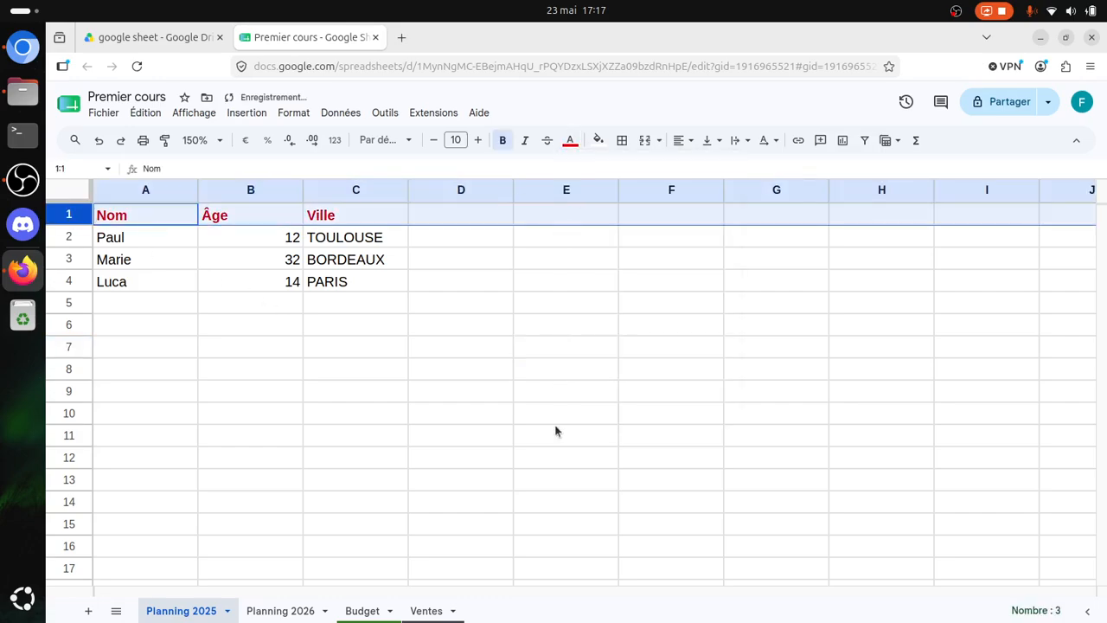
left_click(555, 430)
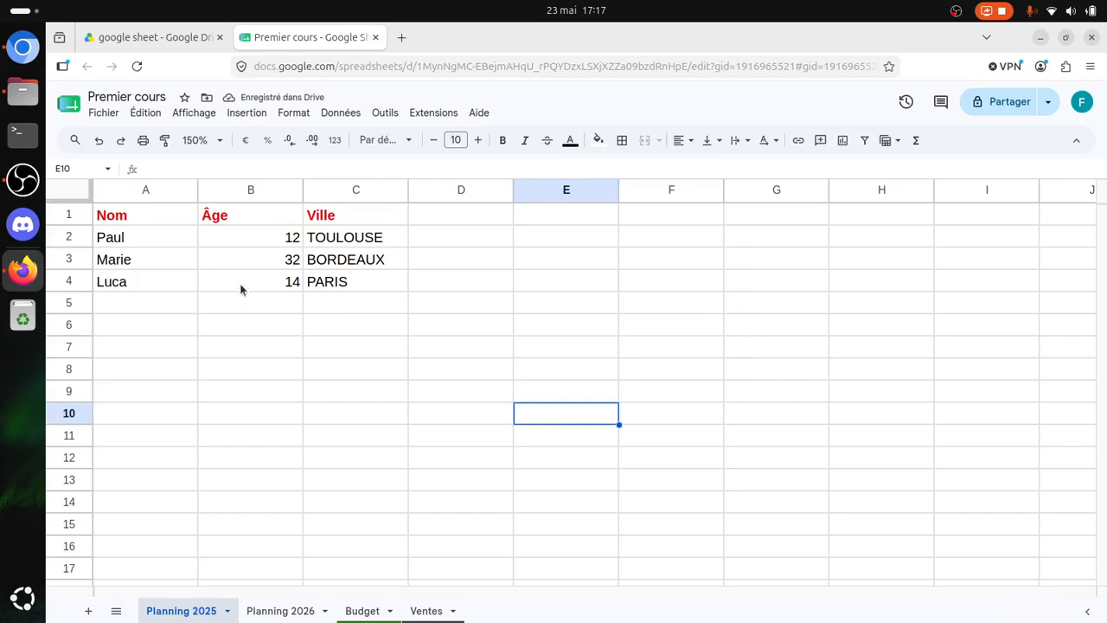
Centre the headings of row 1 horizontally in their cells
left_click(73, 216)
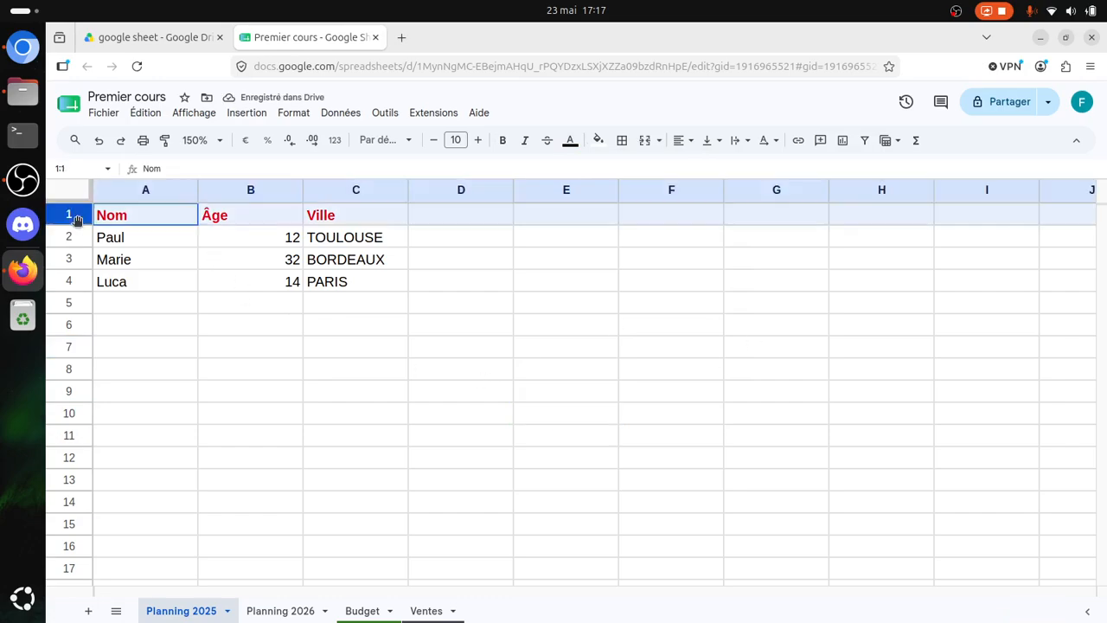
left_click(682, 141)
left_click(707, 168)
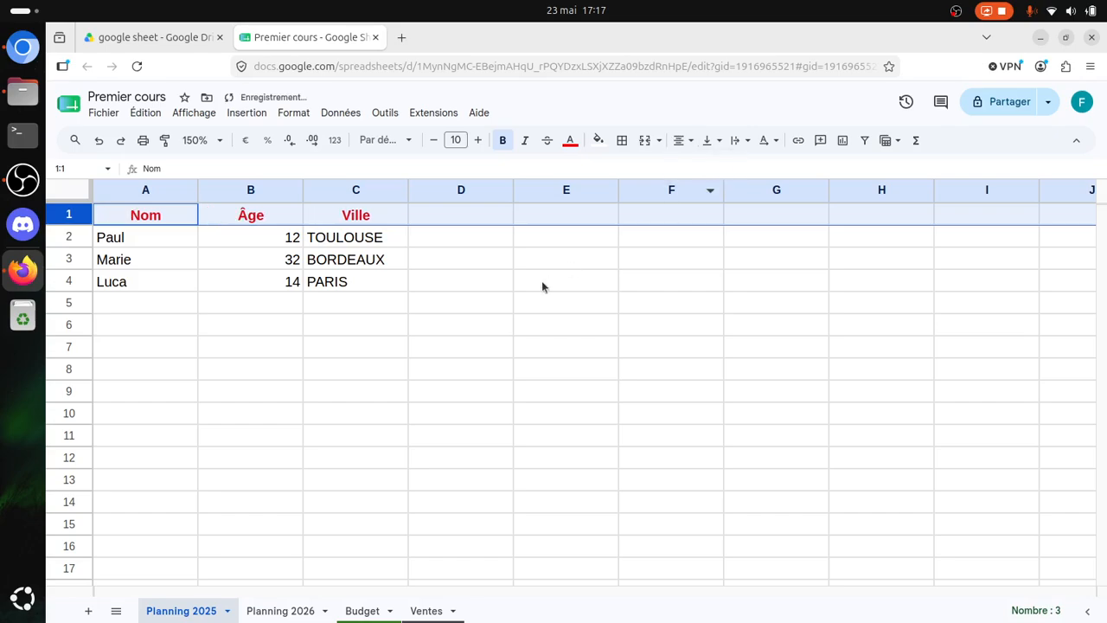
left_click(623, 481)
Apply all borders, inner and outer, to the table range A1:C4
left_click_drag(109, 217, 351, 279)
left_click(620, 140)
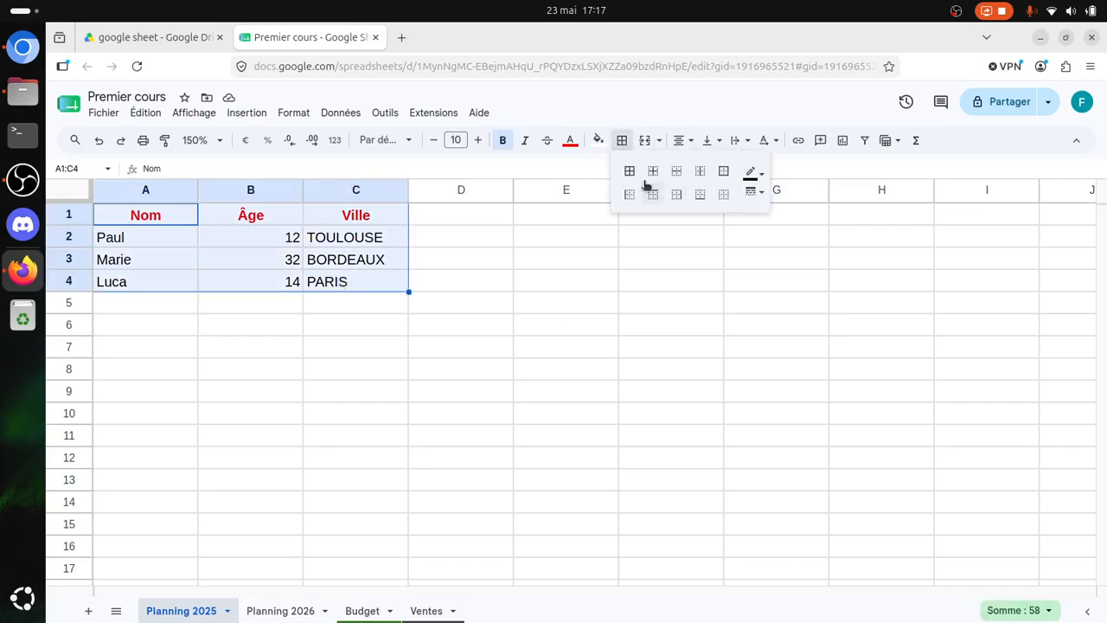
left_click(629, 174)
left_click(689, 393)
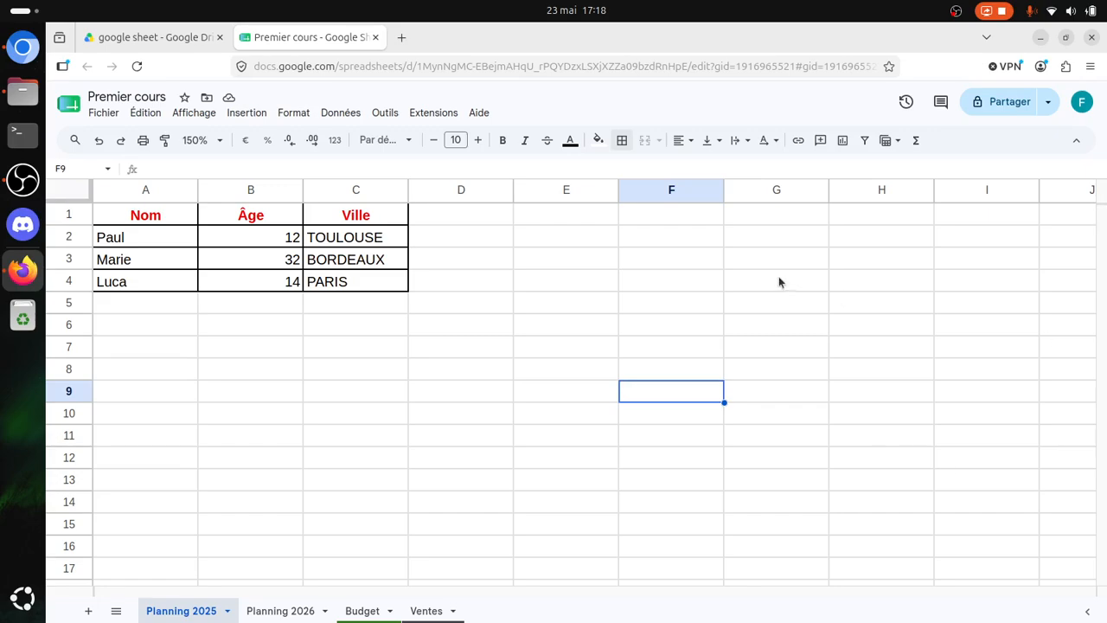
Widen the Nom column and narrow the Âge column, and make row 2 taller and row 3 shorter
left_click_drag(197, 190, 244, 190)
left_click_drag(350, 190, 300, 190)
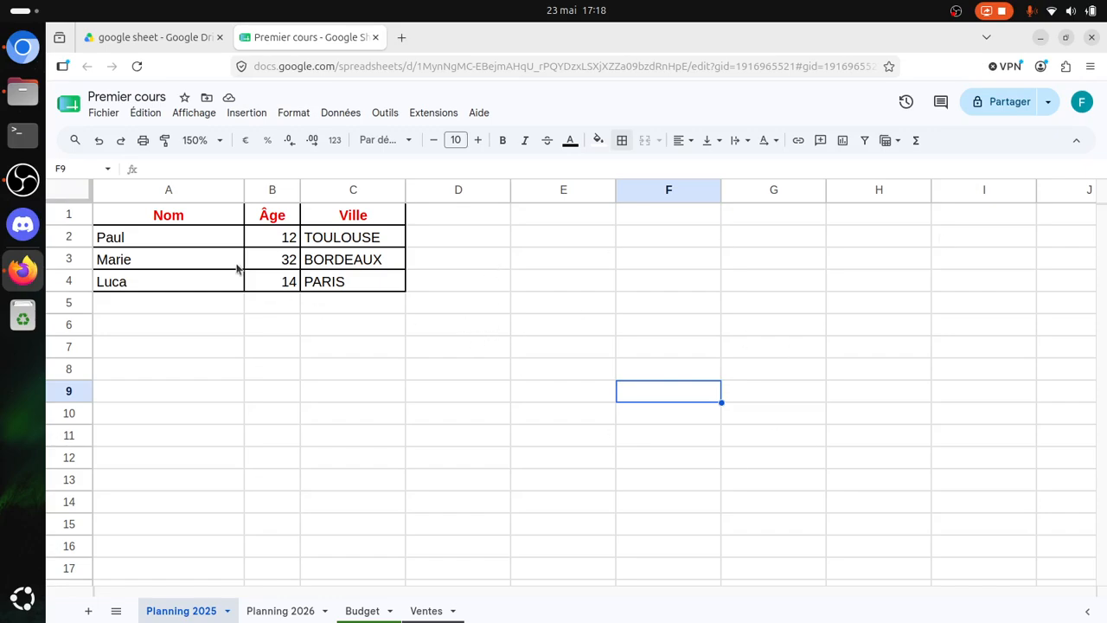
left_click_drag(71, 247, 69, 281)
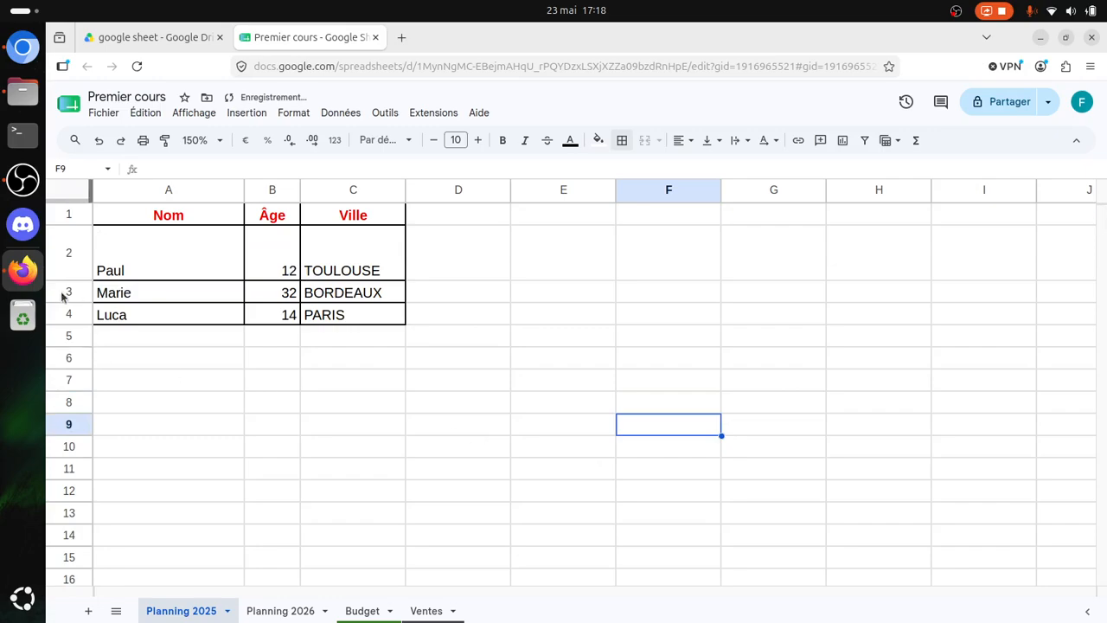
left_click_drag(69, 301, 69, 295)
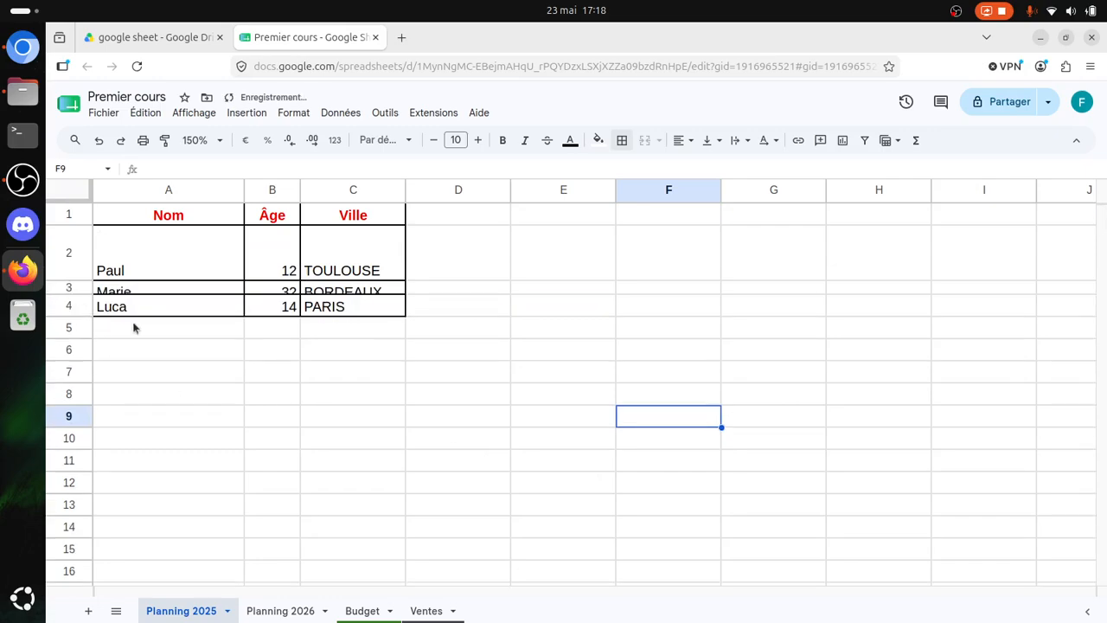
left_click(422, 379)
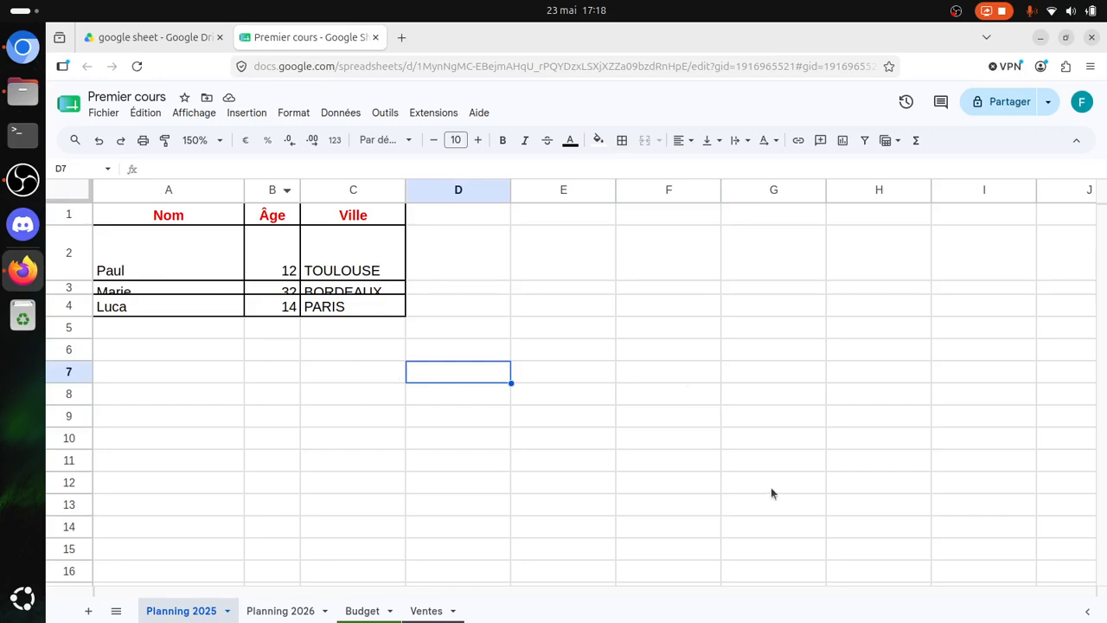
Clear the contents of A1:D10 and delete rows 1 to 10 to remove the old table
left_click_drag(487, 447, 130, 218)
key("Delete")
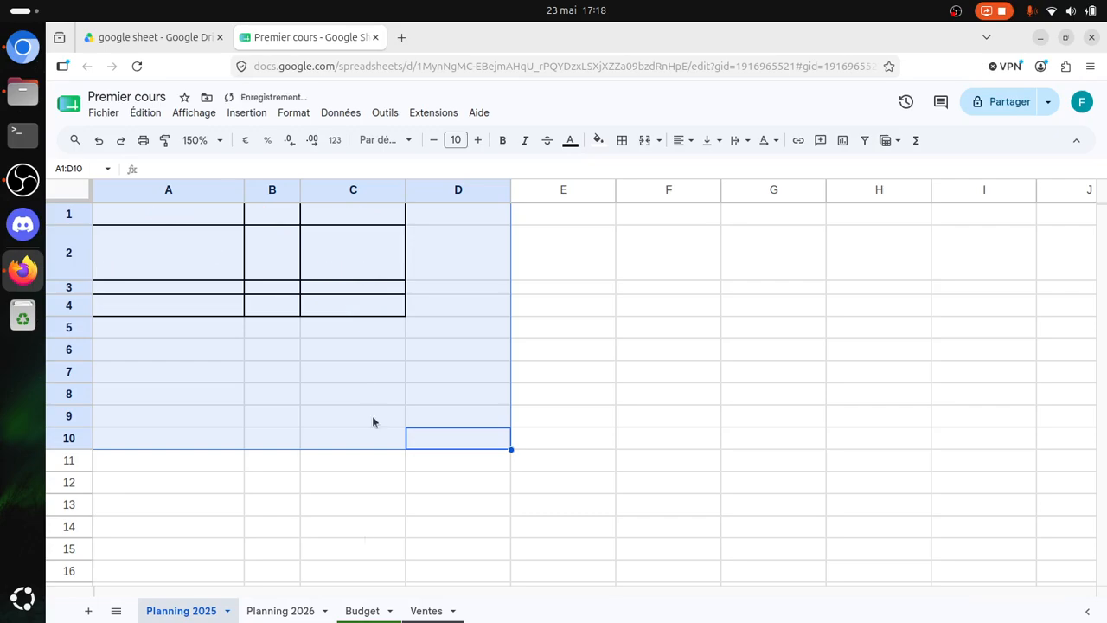
right_click(407, 290)
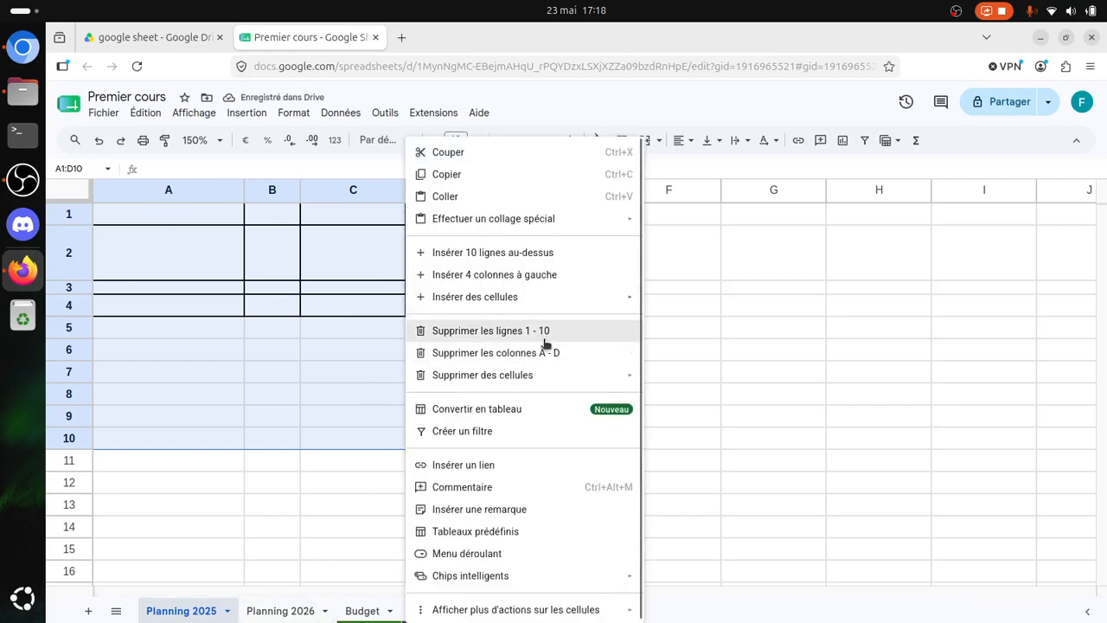
left_click(540, 336)
left_click(467, 350)
Insert the predefined blank table (Tableau vide) at cell A1 and dismiss the column-type tip
left_click(117, 217)
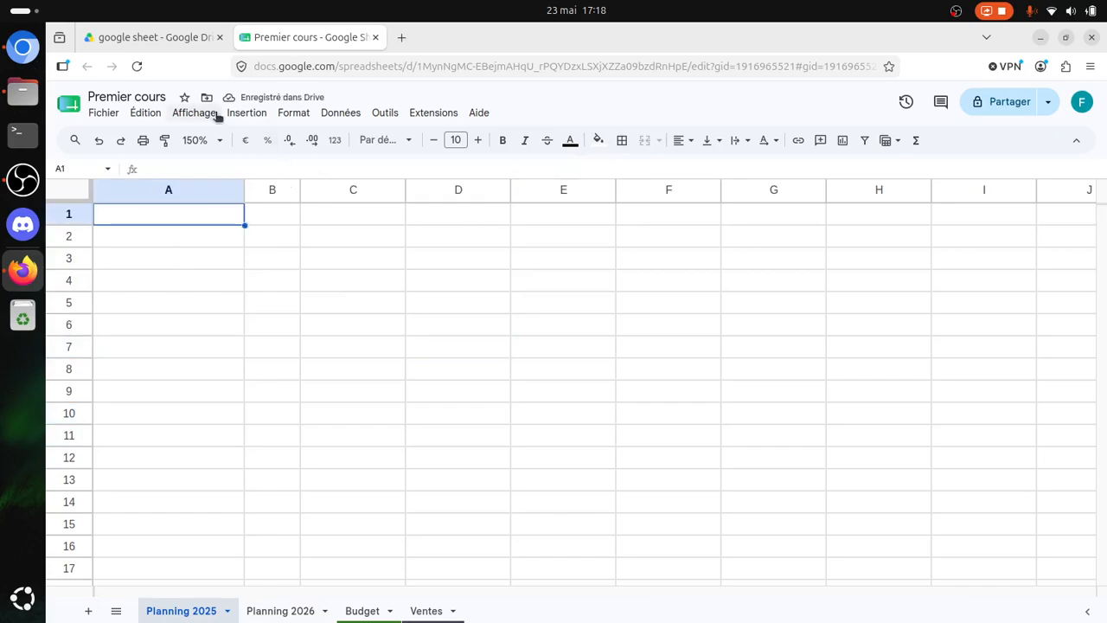
left_click(247, 113)
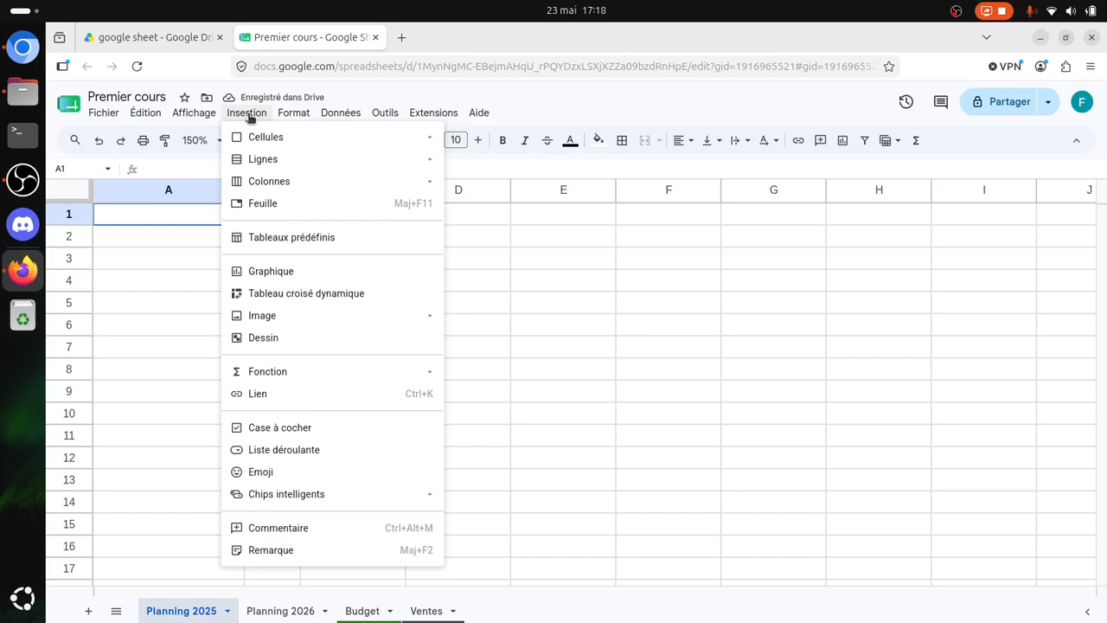
left_click(279, 235)
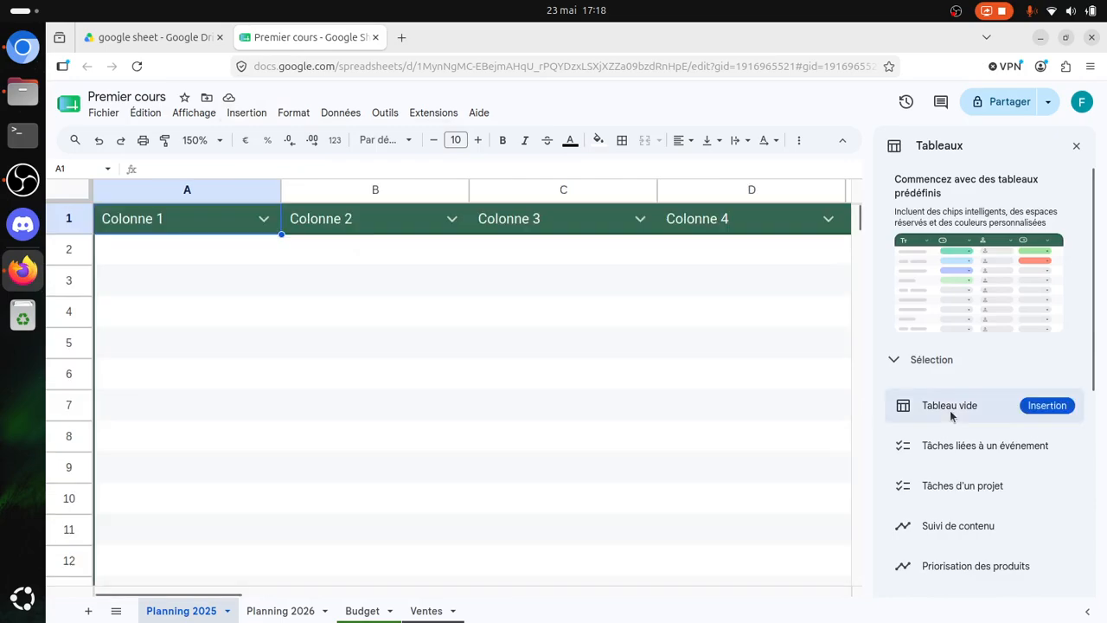
left_click(951, 416)
left_click(1075, 147)
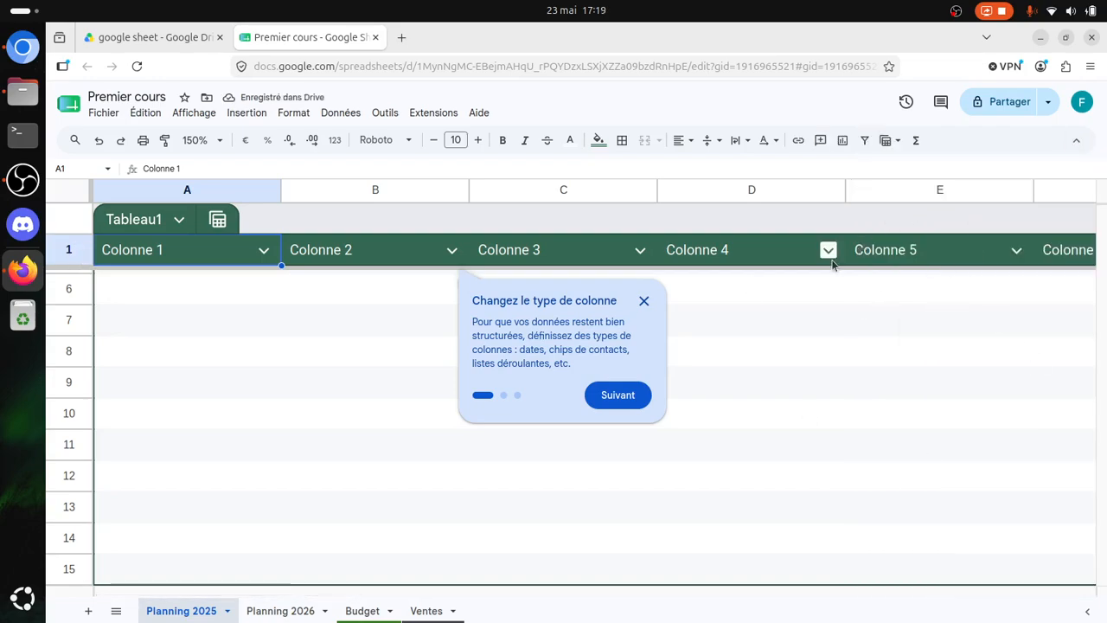
left_click(246, 394)
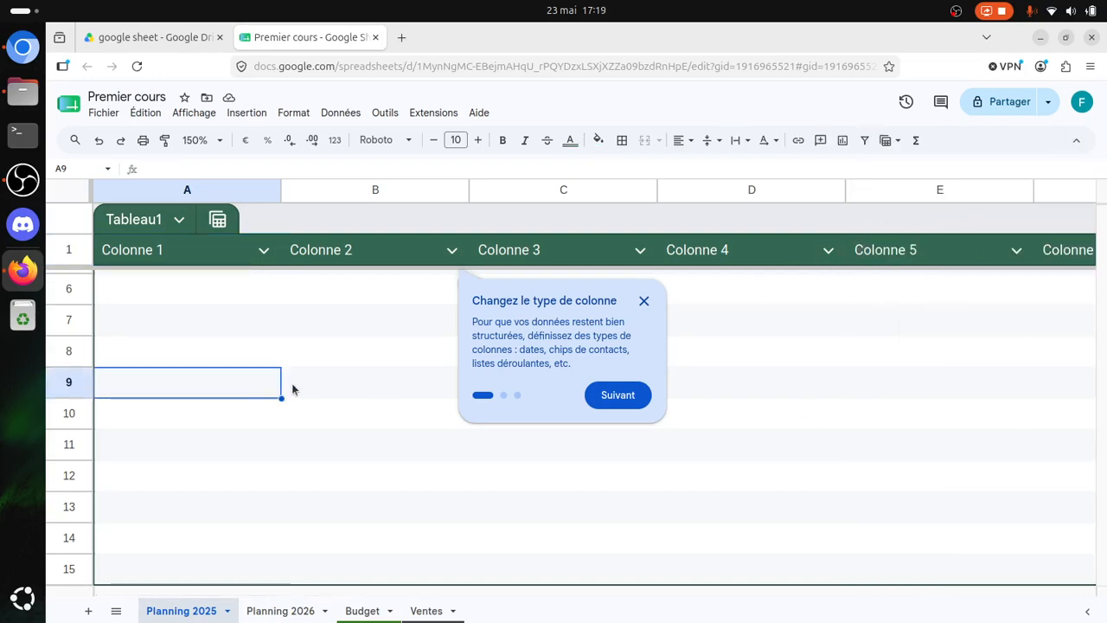
left_click_drag(275, 591, 252, 621)
scroll(349, 443, "up", 3)
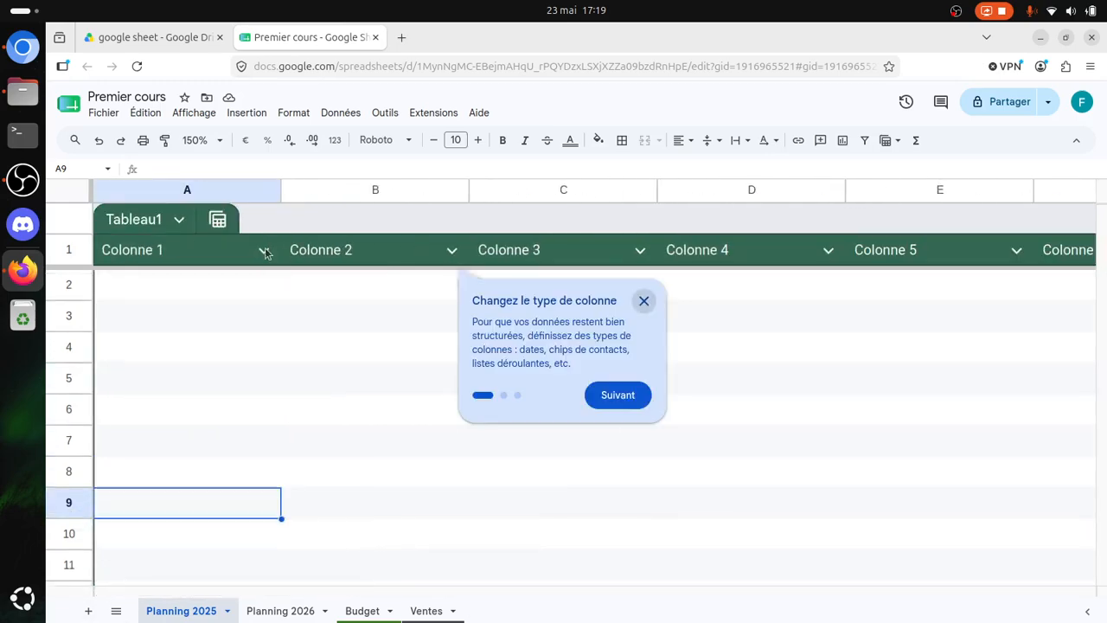
left_click(644, 301)
Rename the first three table column headers as Nom, Prénom and Ville
left_click(165, 259)
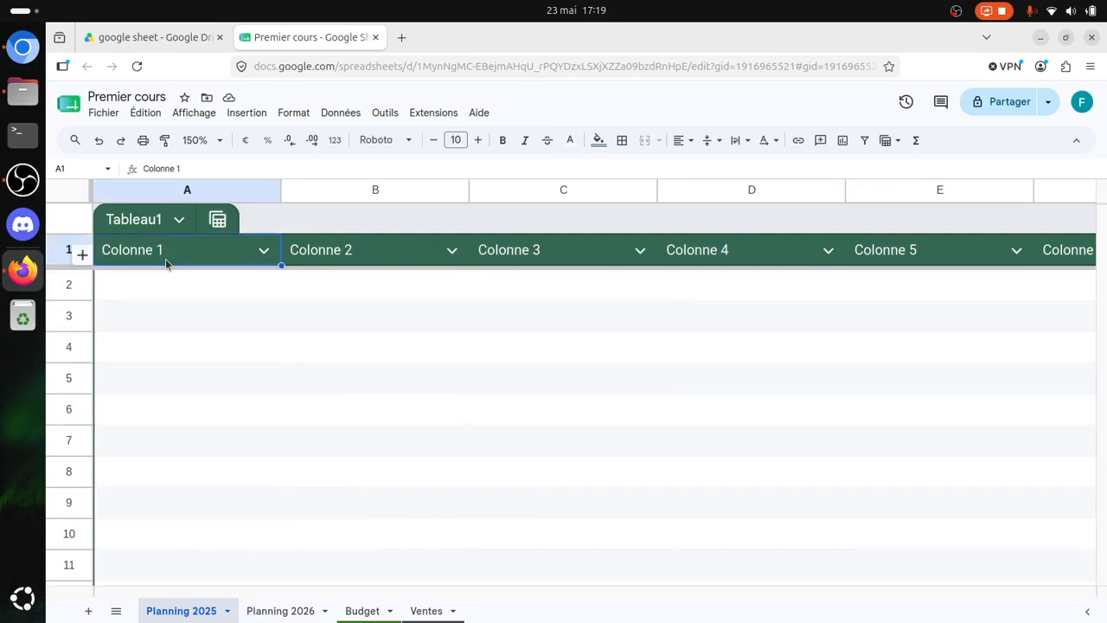
double_click(167, 263)
type("No")
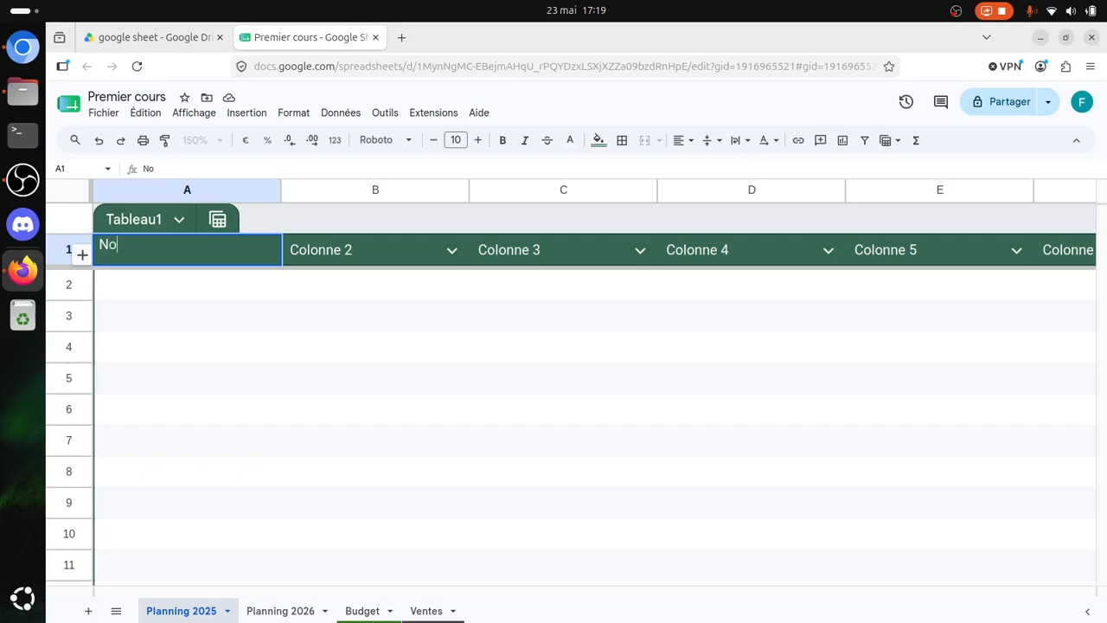
type("m")
key("Tab")
type("Prénom")
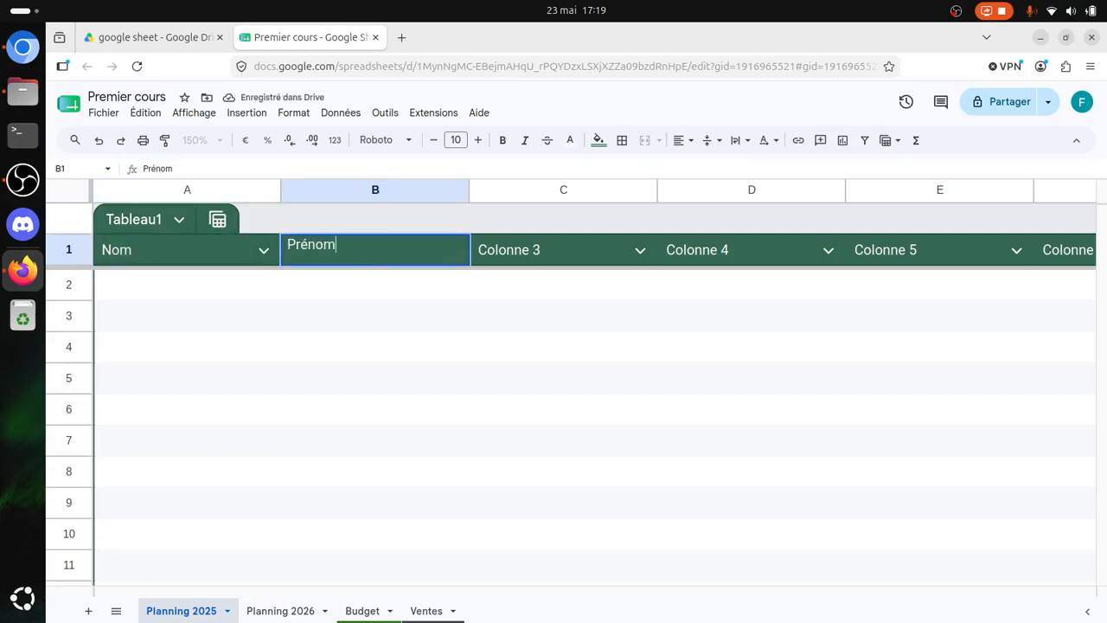
key("Tab")
type("Ville")
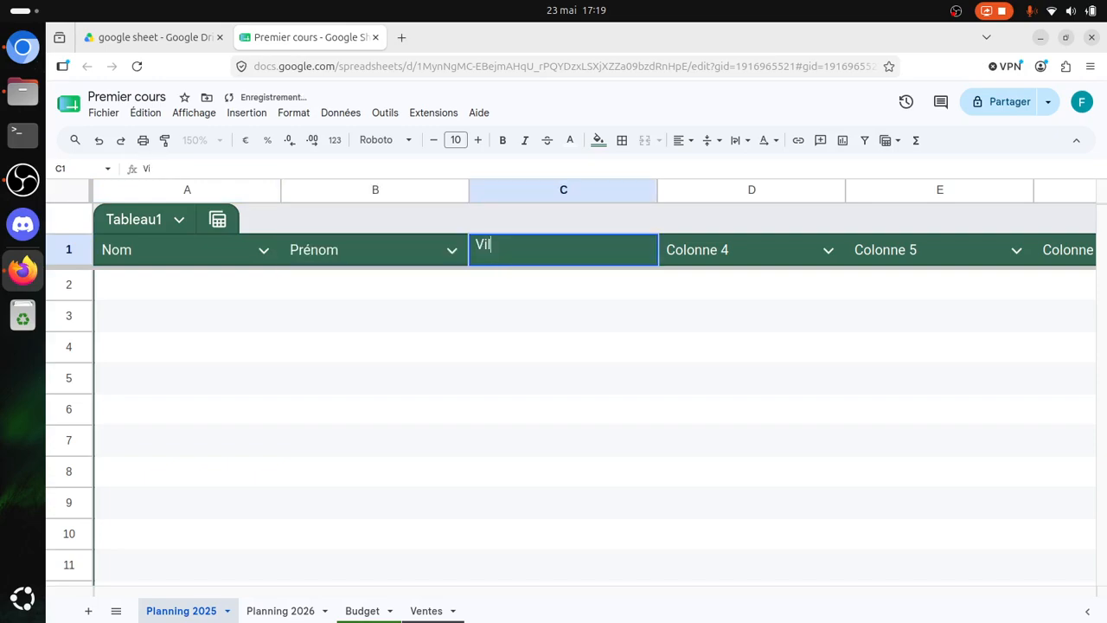
Rename the fourth, fifth and sixth table column headers as Age, Couleurs and Manga
key("Tab")
type("Ag")
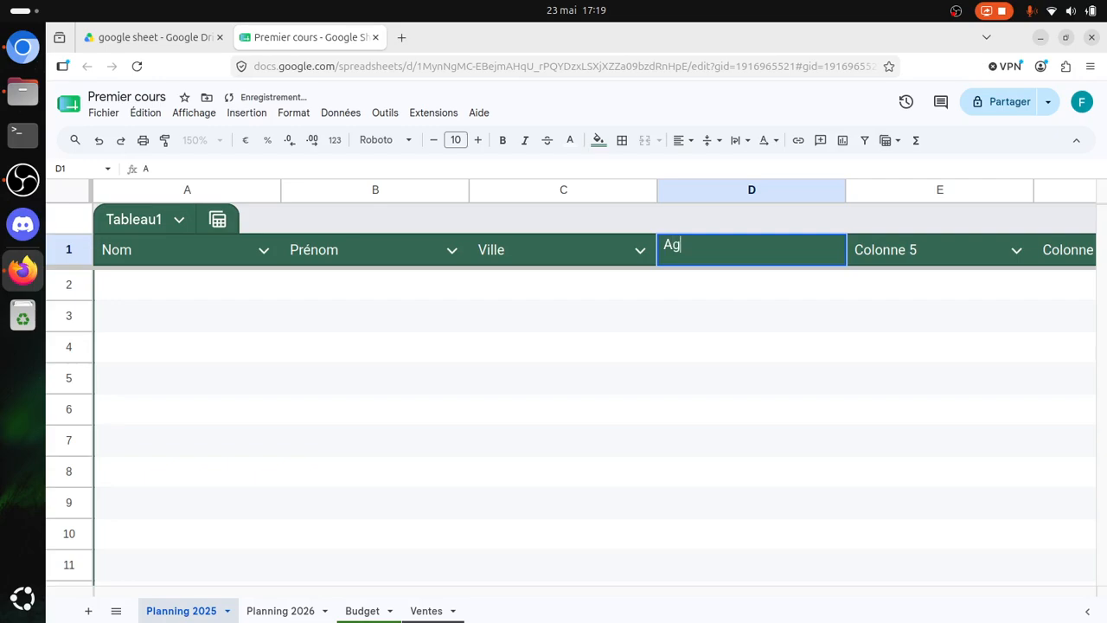
type("e")
key("Tab")
type("Couleurs")
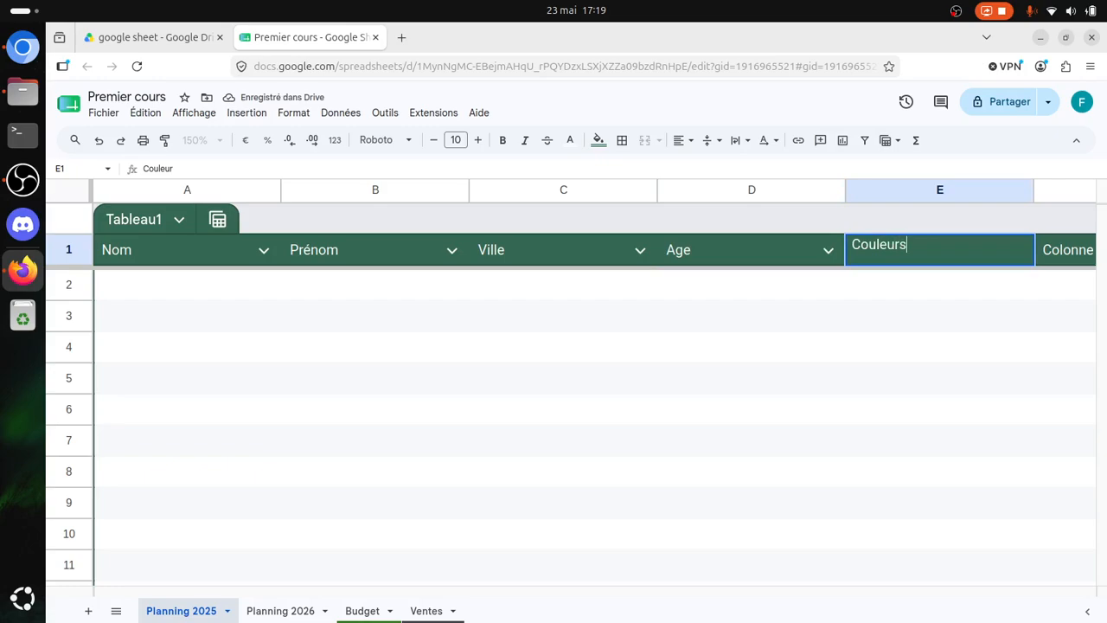
key("Tab")
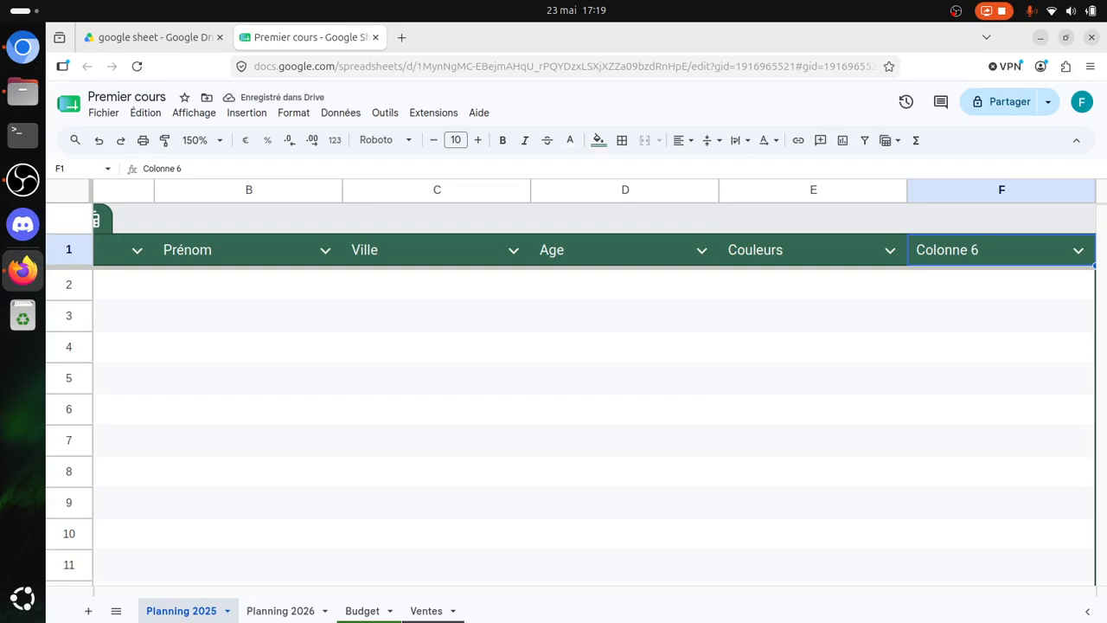
type("Manga")
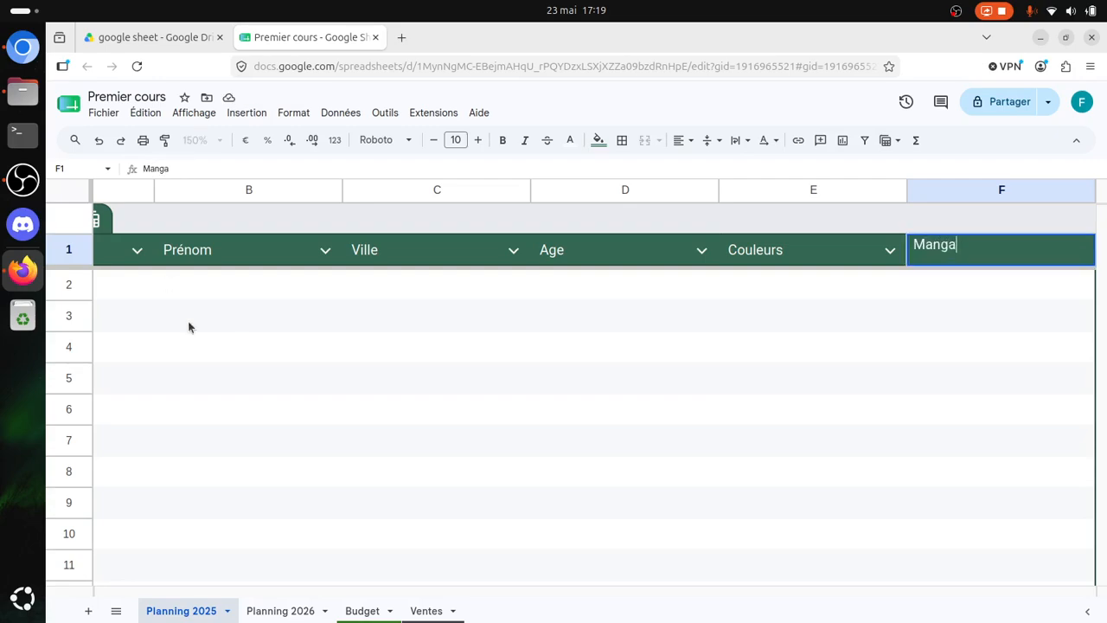
left_click(778, 378)
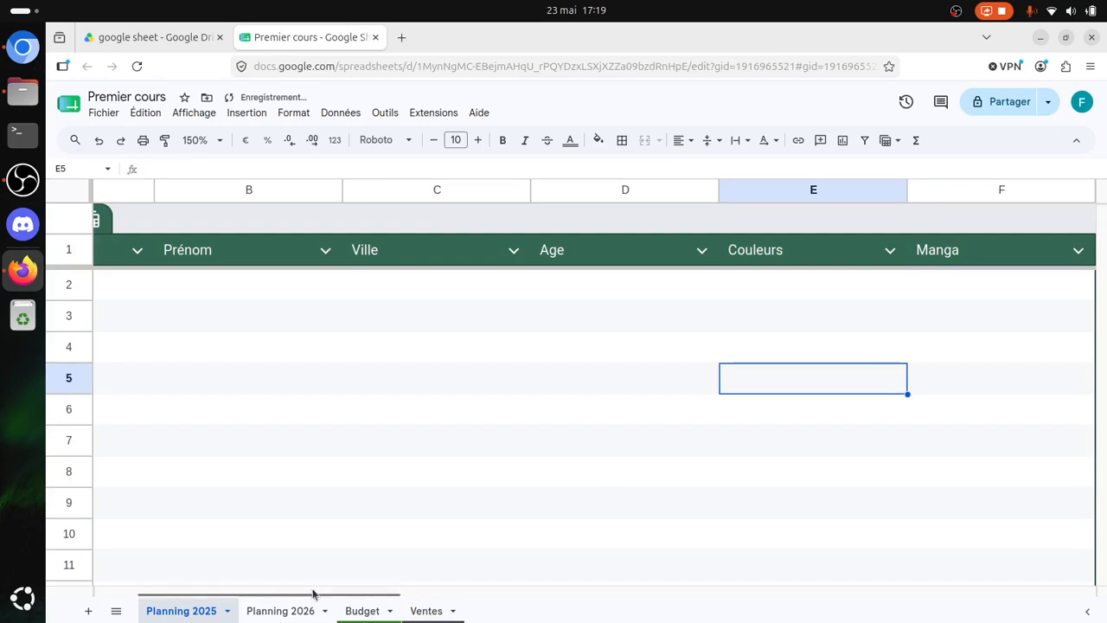
left_click_drag(346, 600, 212, 611)
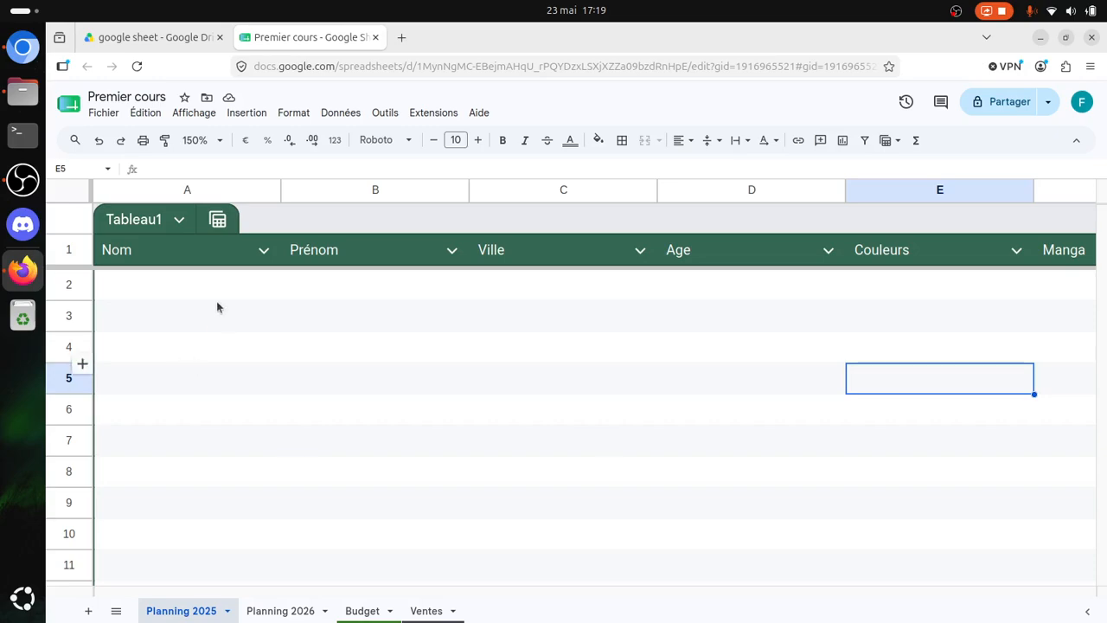
Examine the sorting and filtering options of the Nom column without applying any
left_click(264, 250)
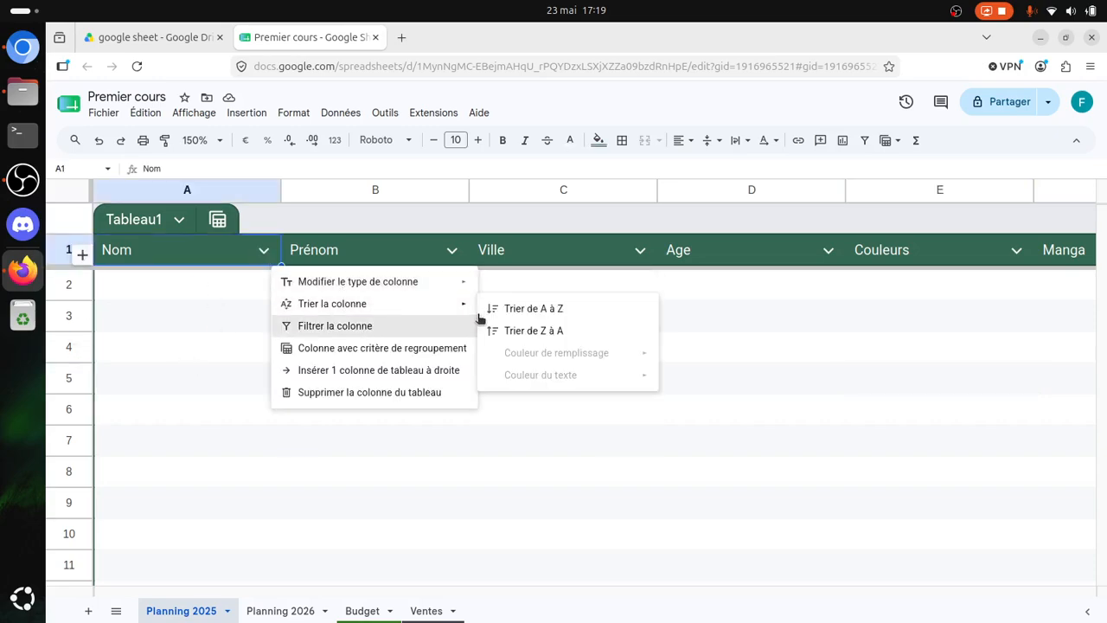
left_click(208, 294)
left_click(208, 289)
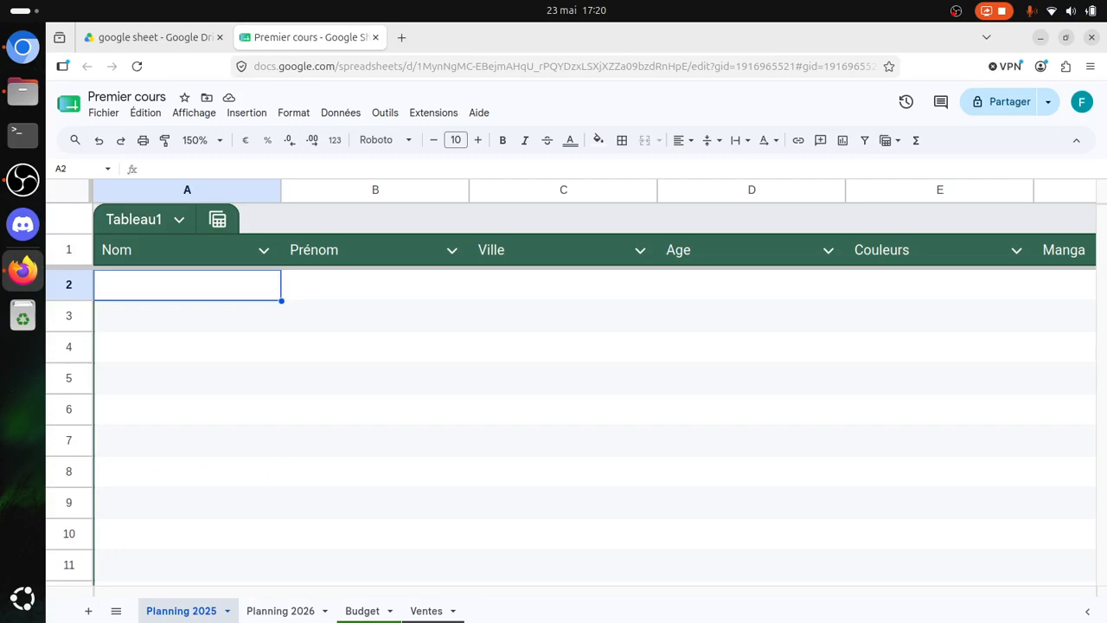
key("alt+Tab")
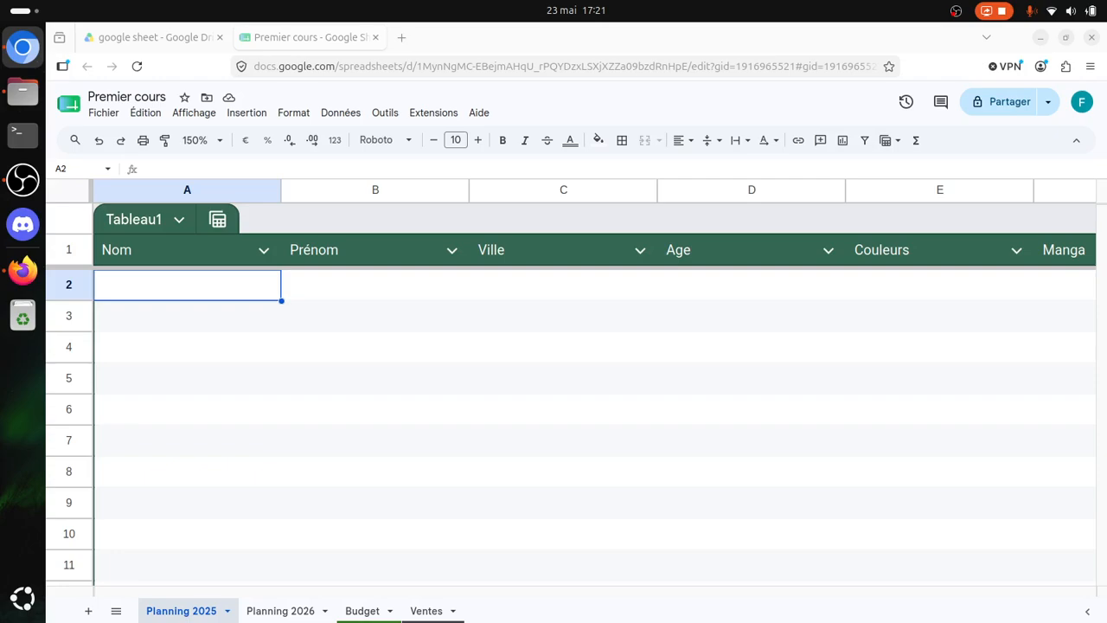
left_click(311, 374)
left_click(378, 196)
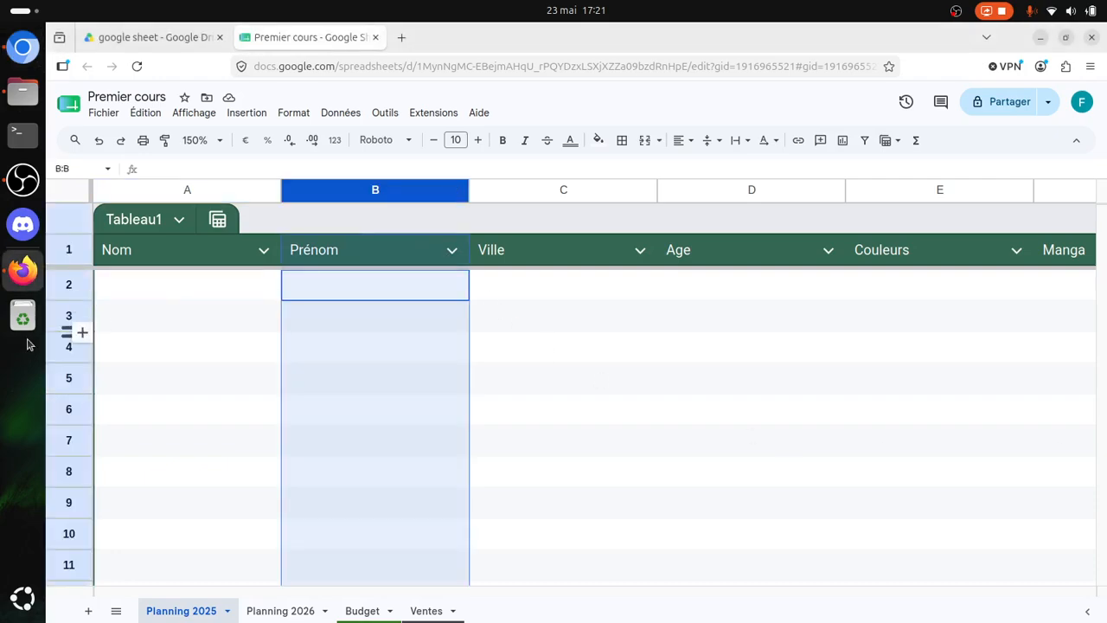
key("Left")
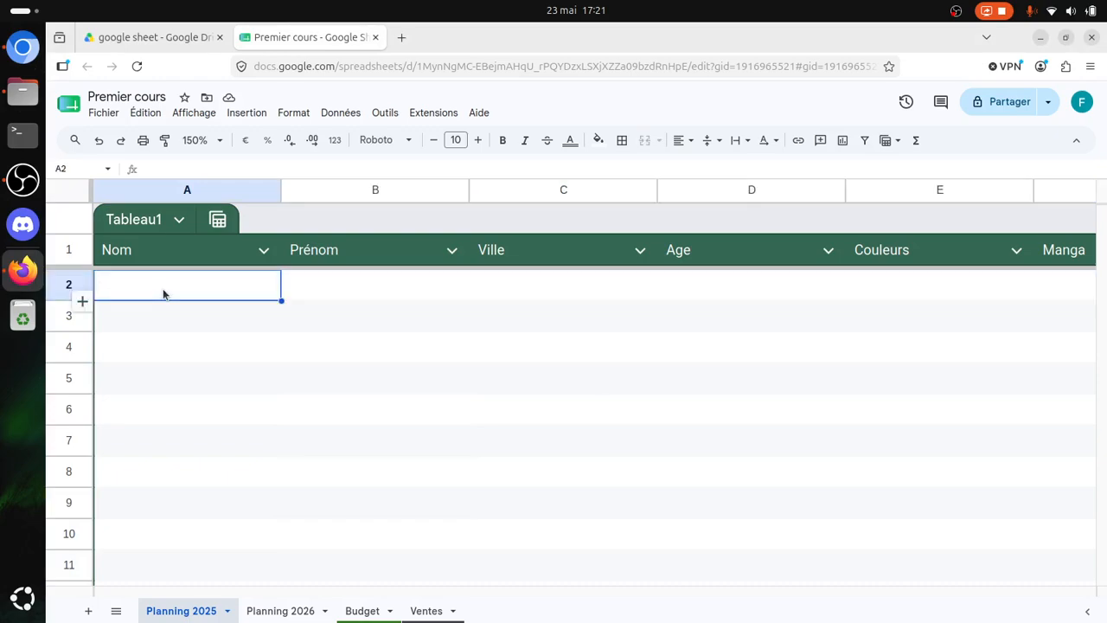
double_click(166, 288)
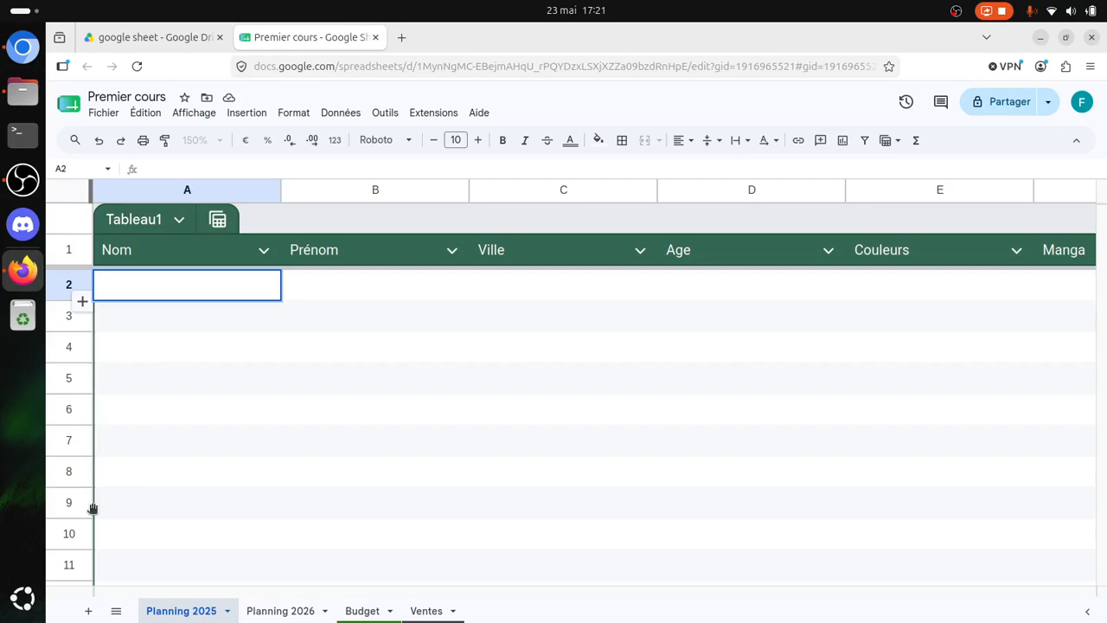
type("Adelinz")
key("BackSpace")
key("BackSpace")
key("BackSpace")
key("BackSpace")
key("BackSpace")
key("BackSpace")
key("BackSpace")
Fill the first data row with "Mon nom" under Nom and the person's first name under Prénom
type("Mon")
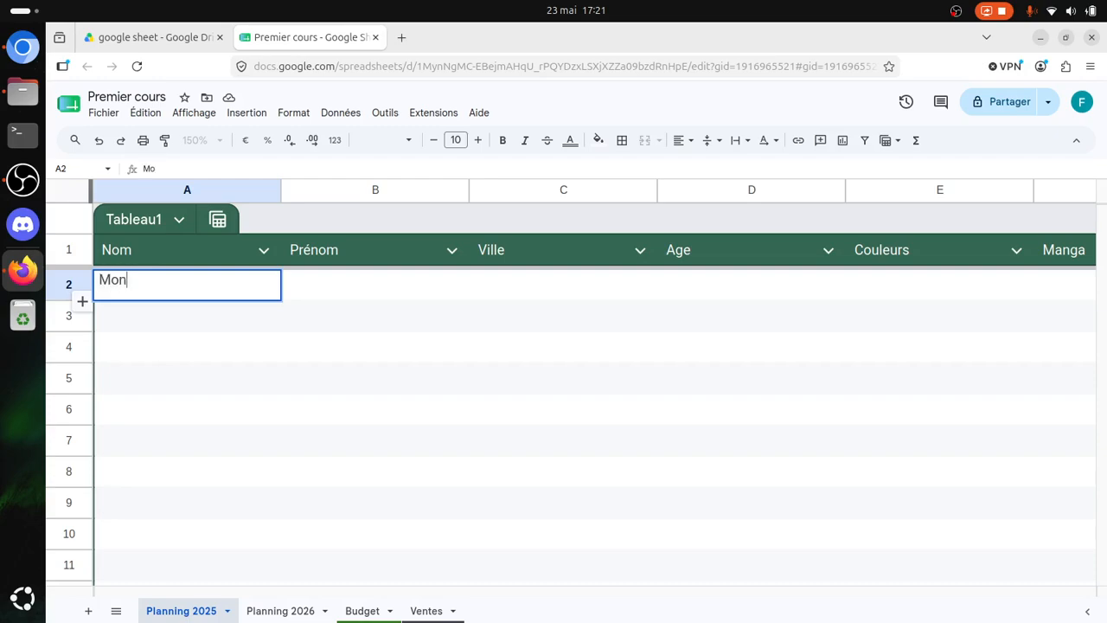
type(" nom")
key("Tab")
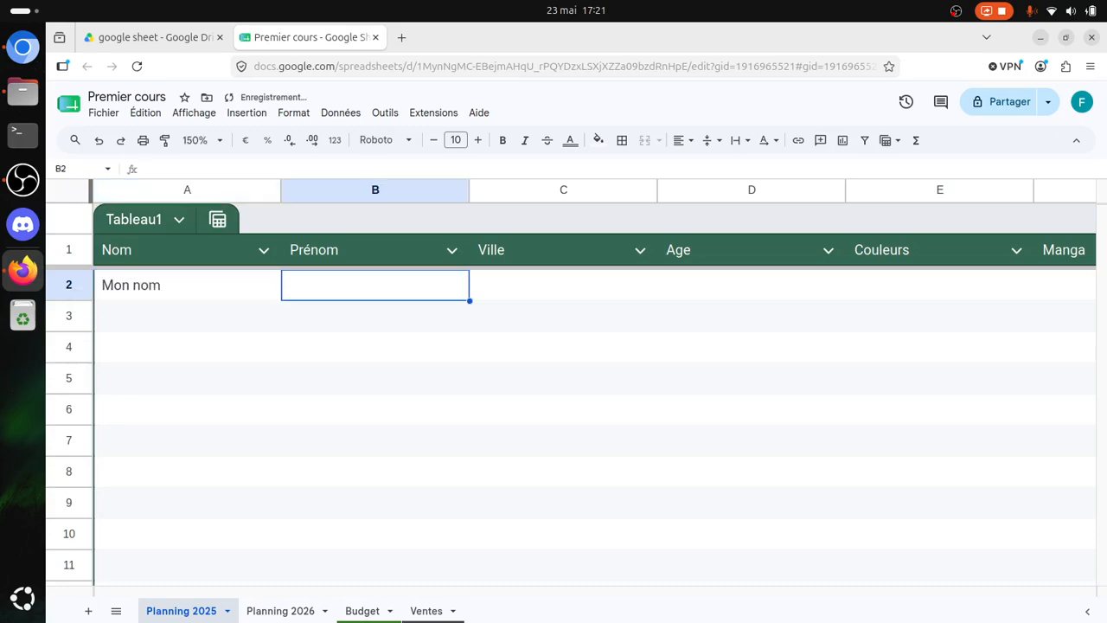
type("Adeline")
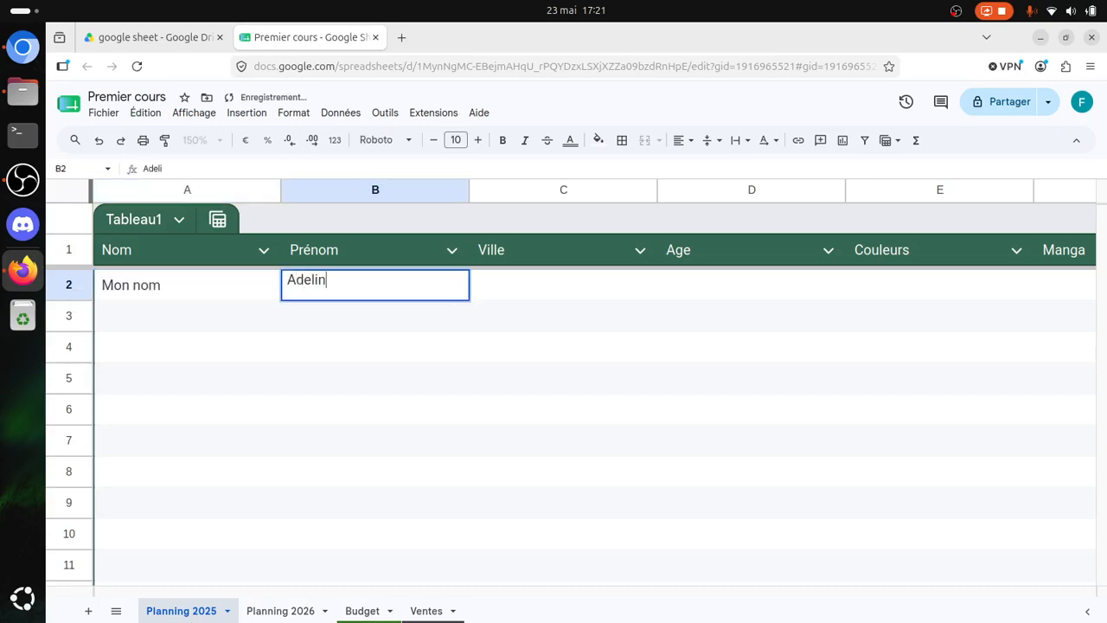
key("Tab")
Enter TOULOUSE under Ville and 31 under Age in the first data row
type("TOULO")
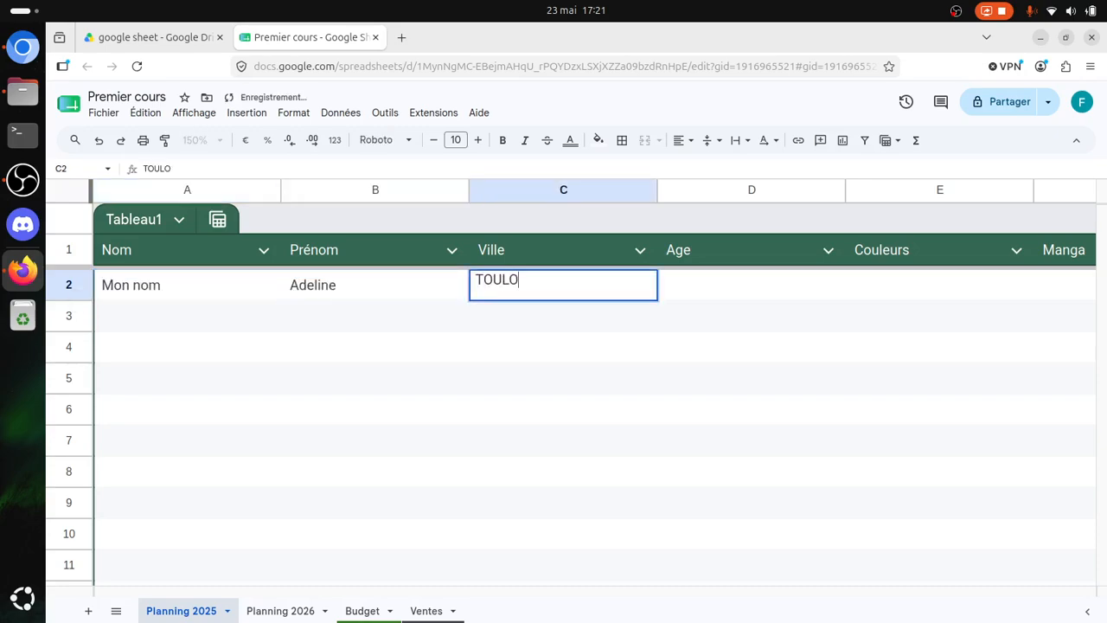
type("USE")
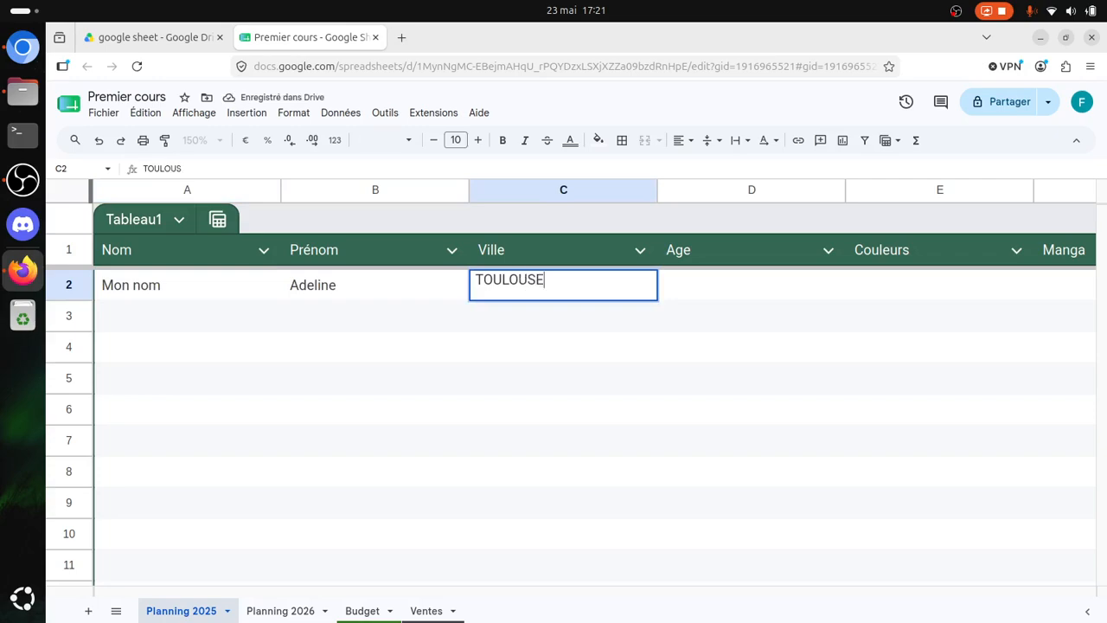
key("Tab")
type("31")
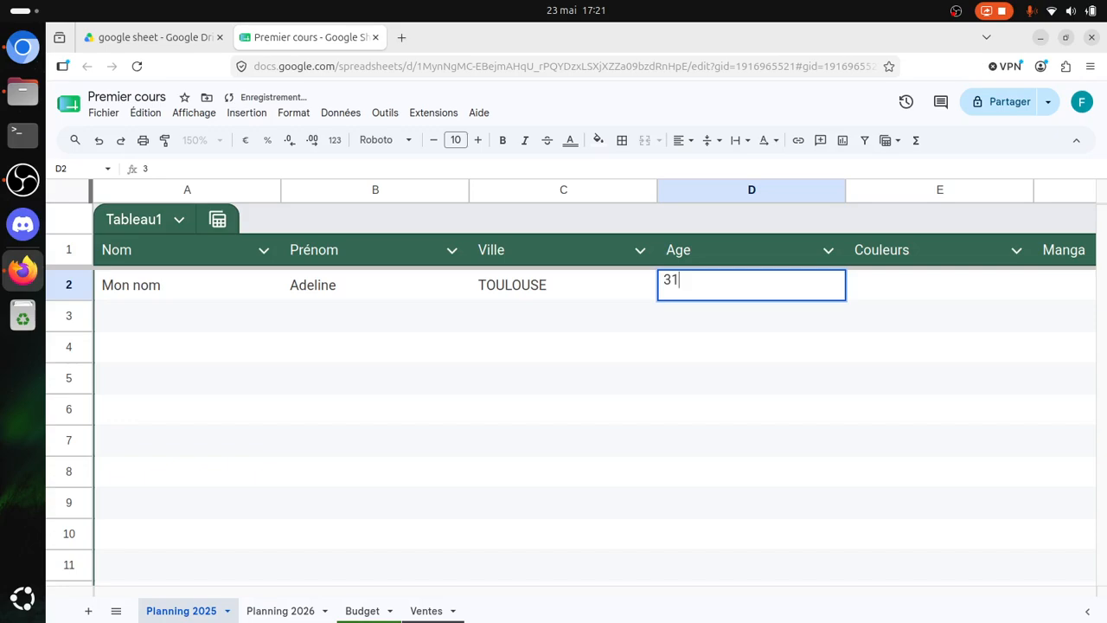
key("Tab")
Complete the first data row with BLEU under Couleurs and BLEACH under Manga
type("BLEU")
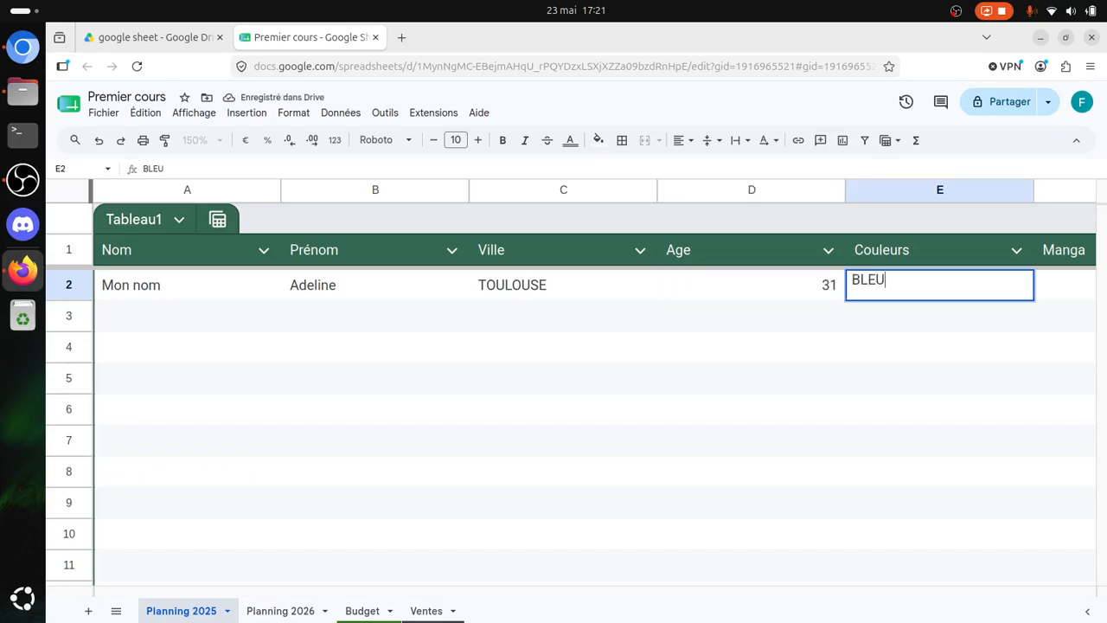
key("Tab")
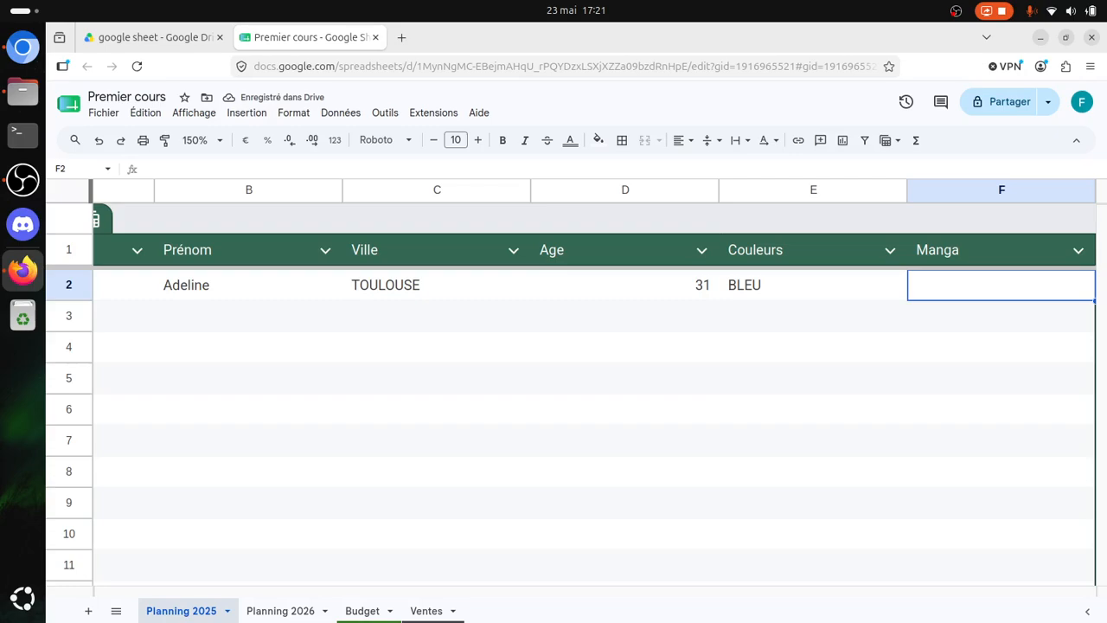
type("BLEACH")
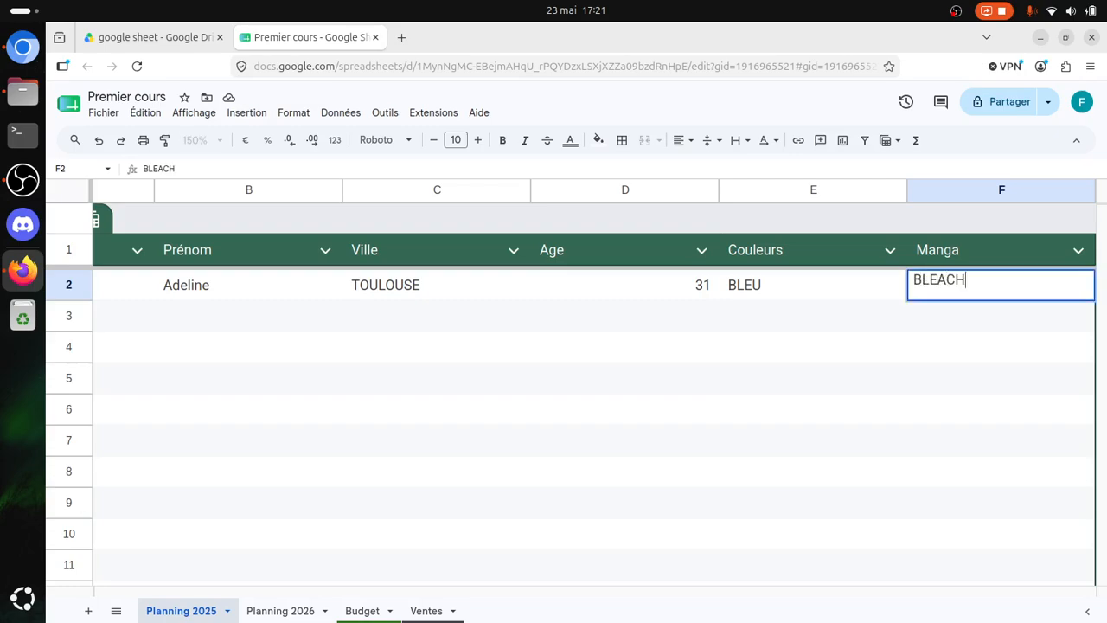
left_click(469, 504)
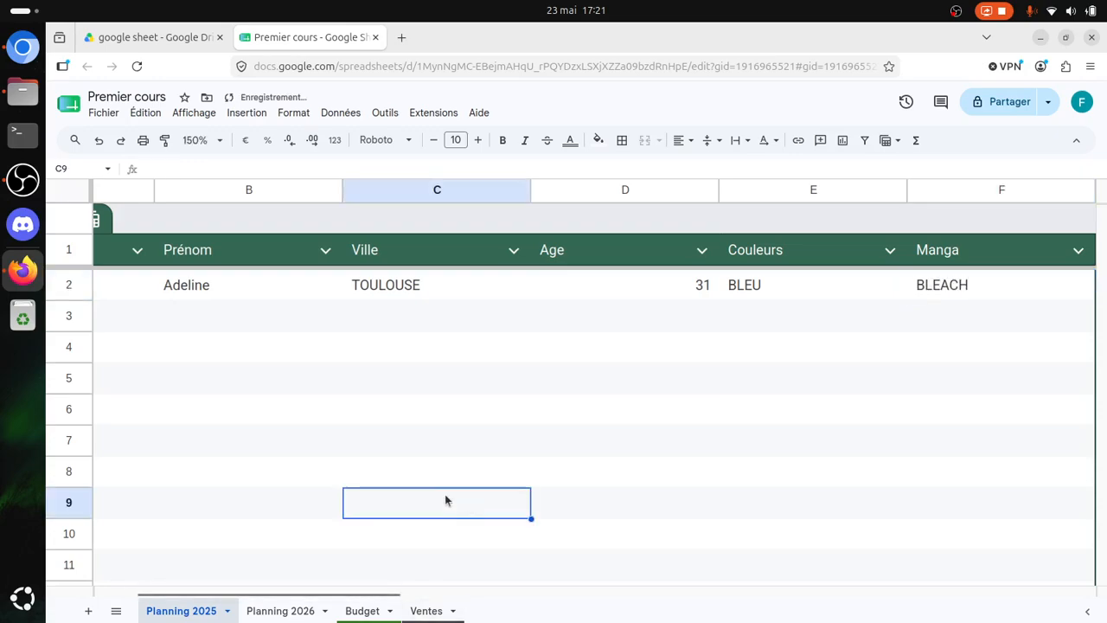